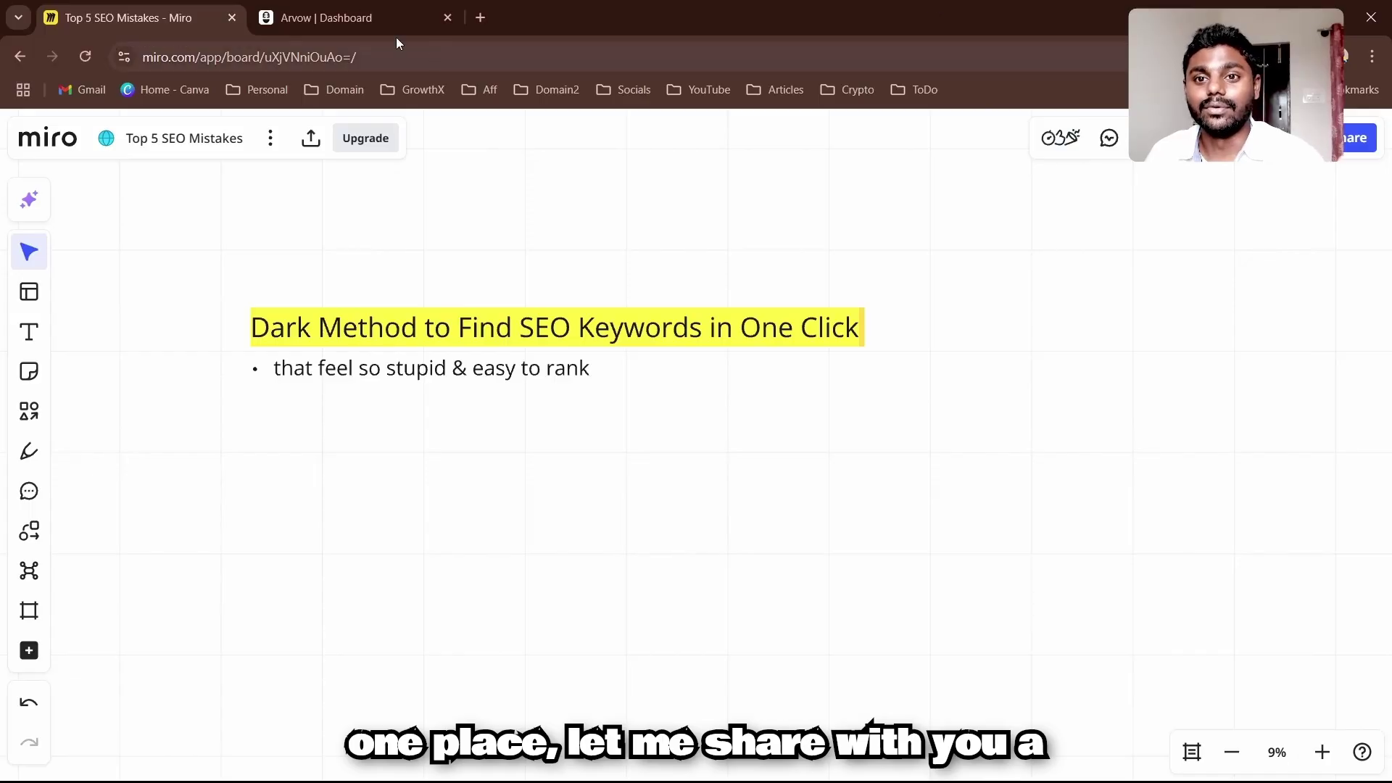
On the Arvow dashboard, preview and close the Amazon Single Product Review and YouTube to Blog Post forms
left_click(341, 9)
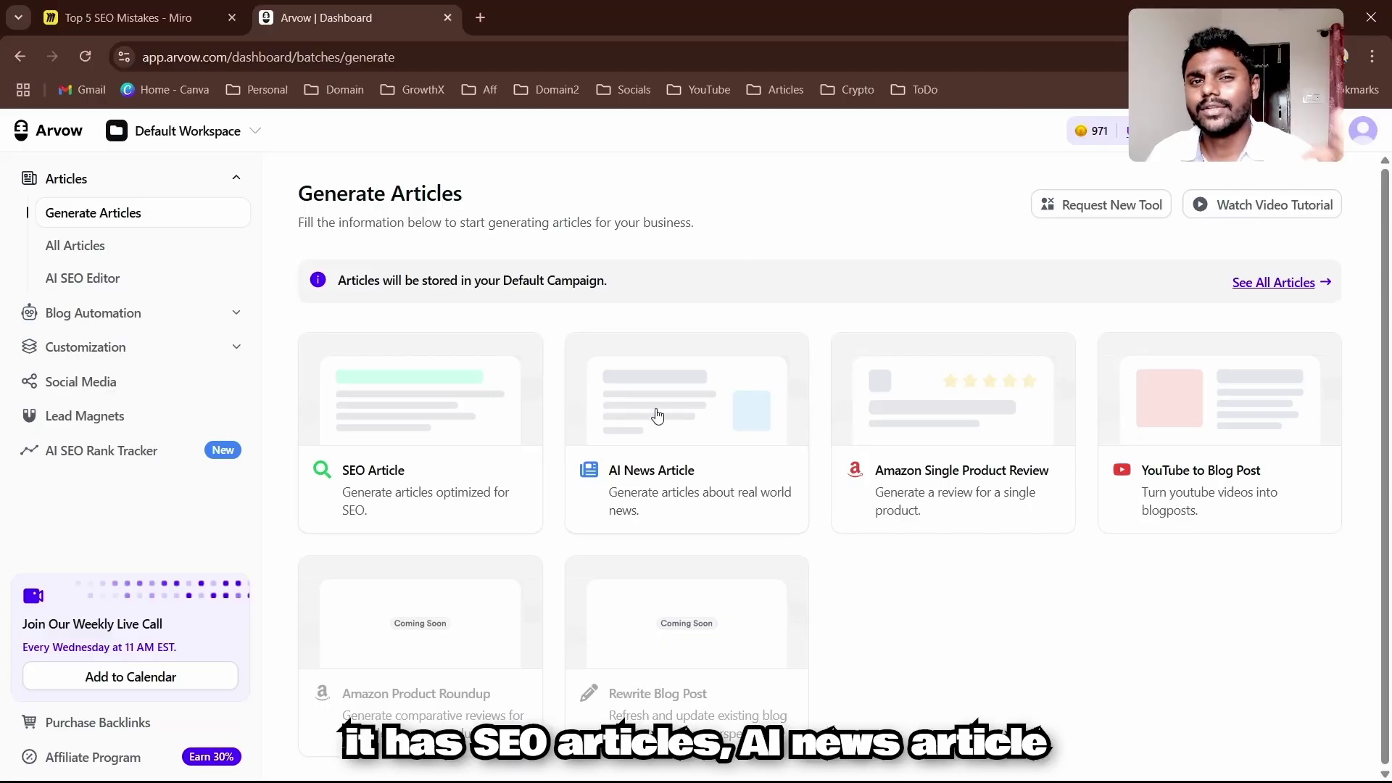
left_click(977, 378)
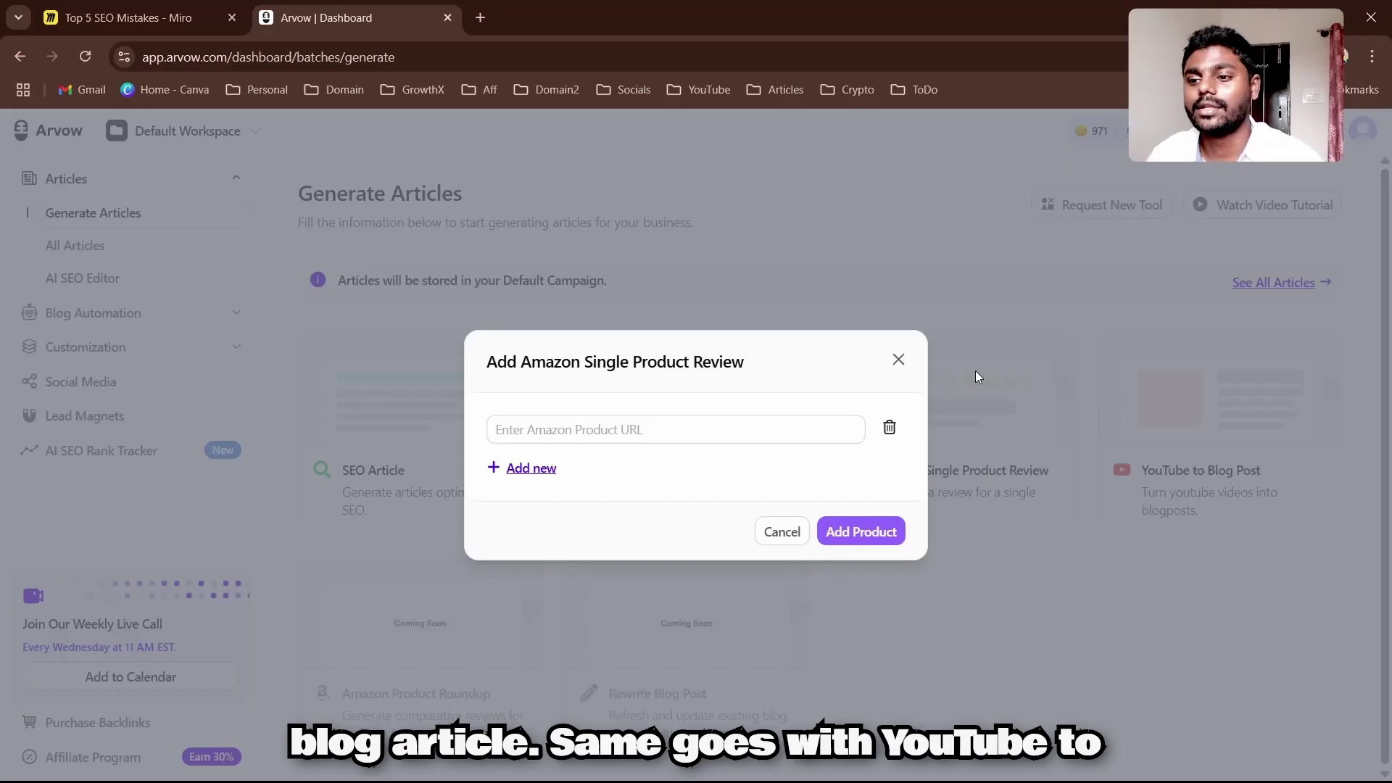
left_click(898, 359)
left_click(1192, 451)
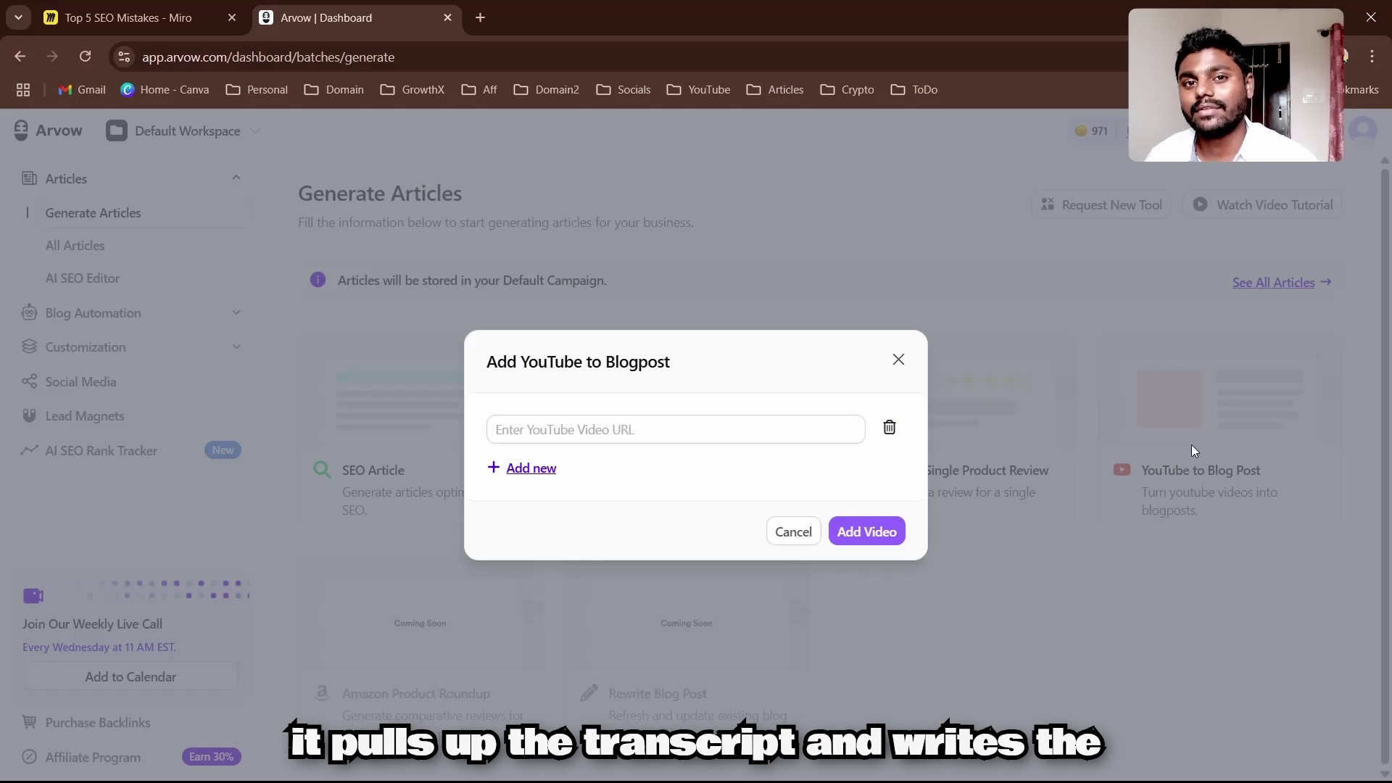
left_click(898, 359)
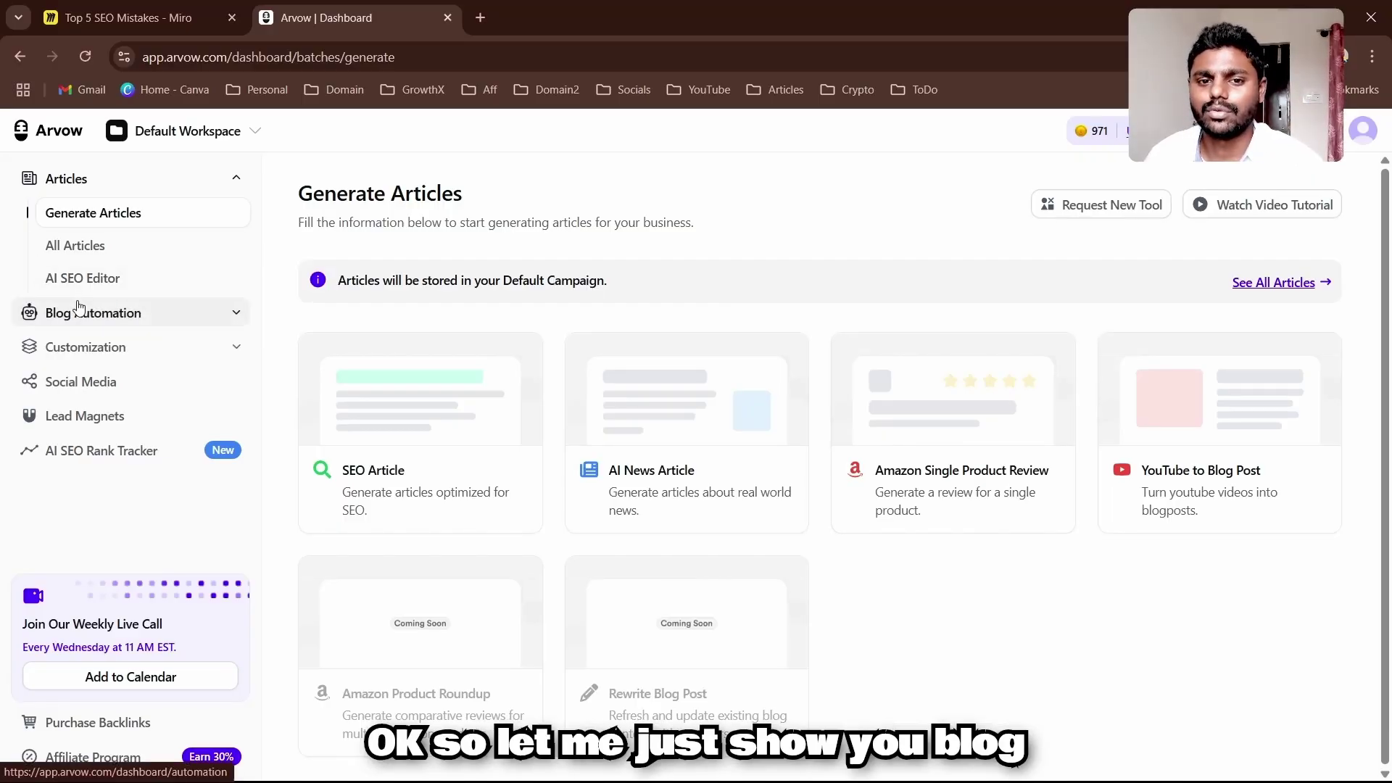
Open Blog Automation > Integrations, preview the Create Integration platform list, then go to Lead Magnets
left_click(135, 313)
left_click(84, 326)
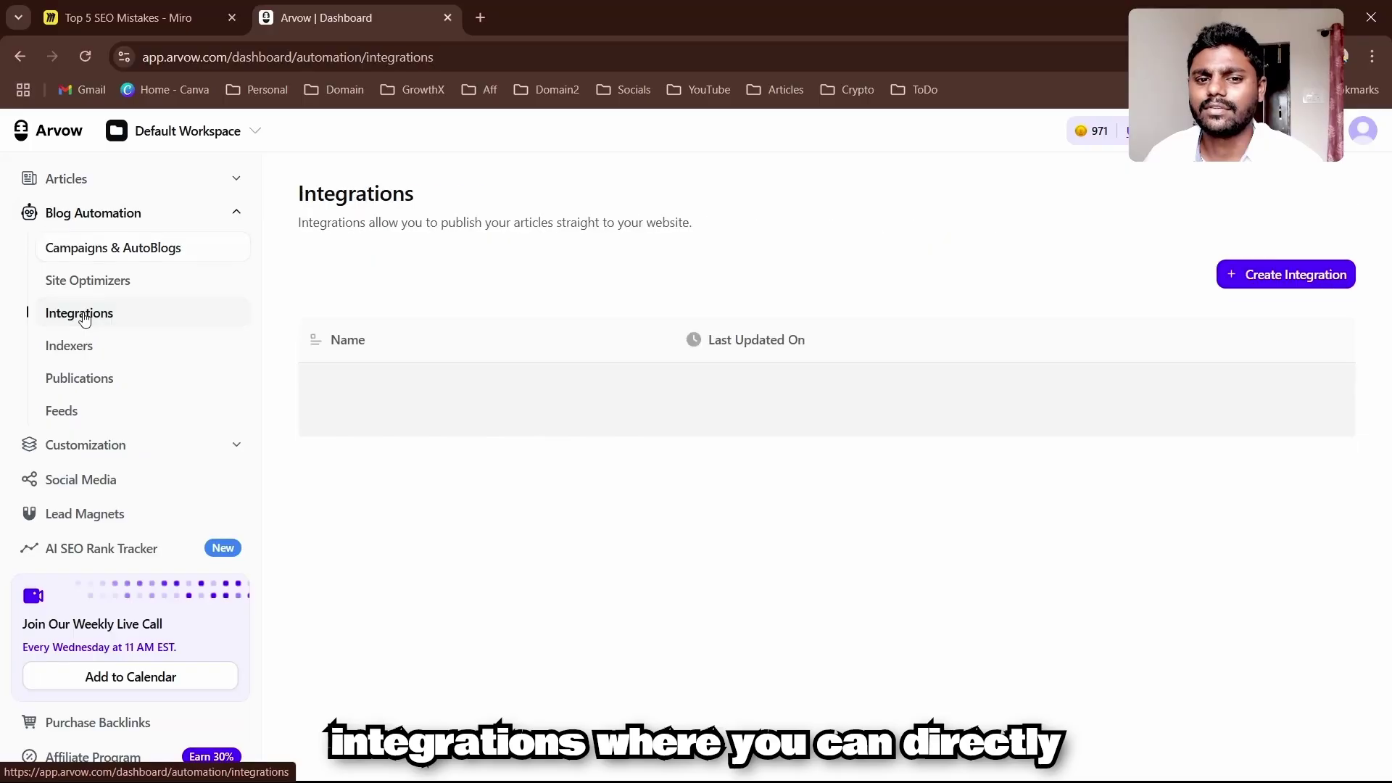
left_click(1238, 284)
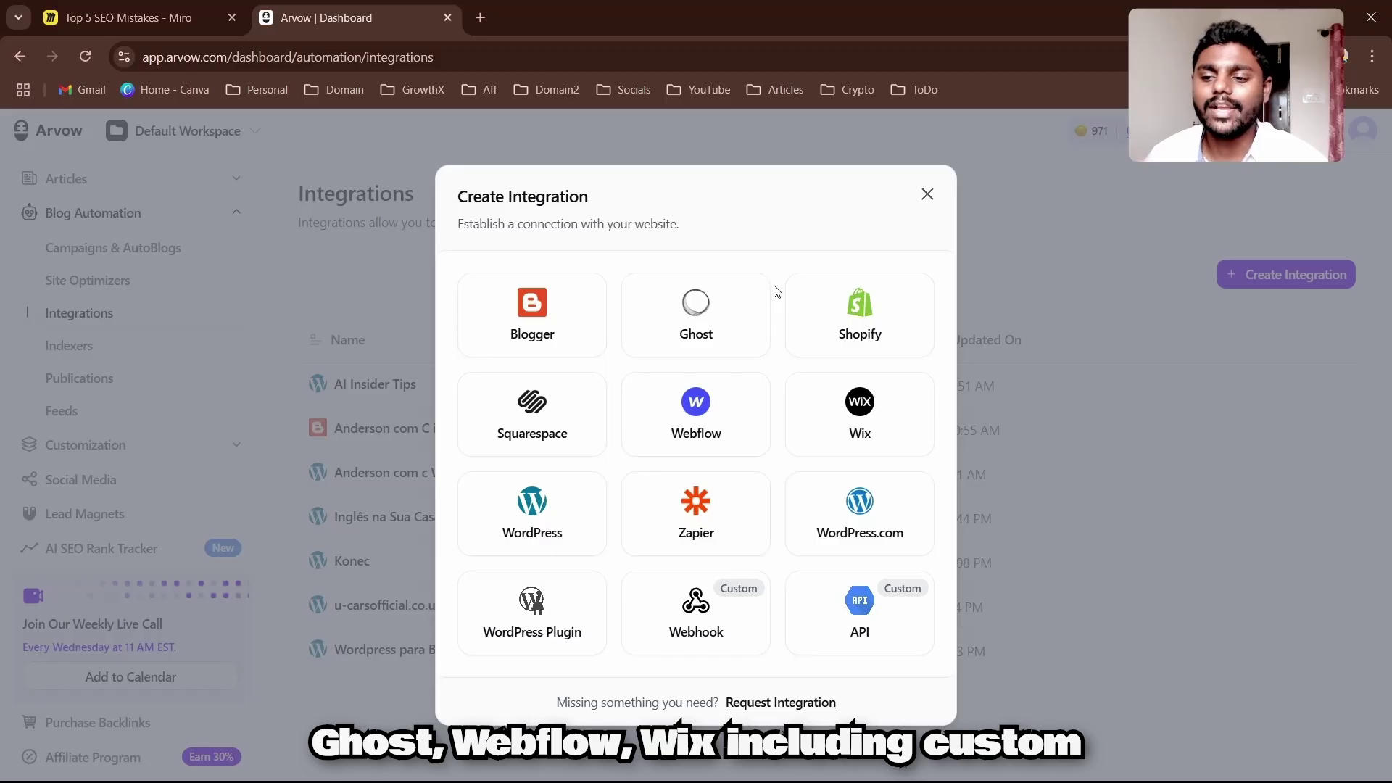
left_click(1097, 388)
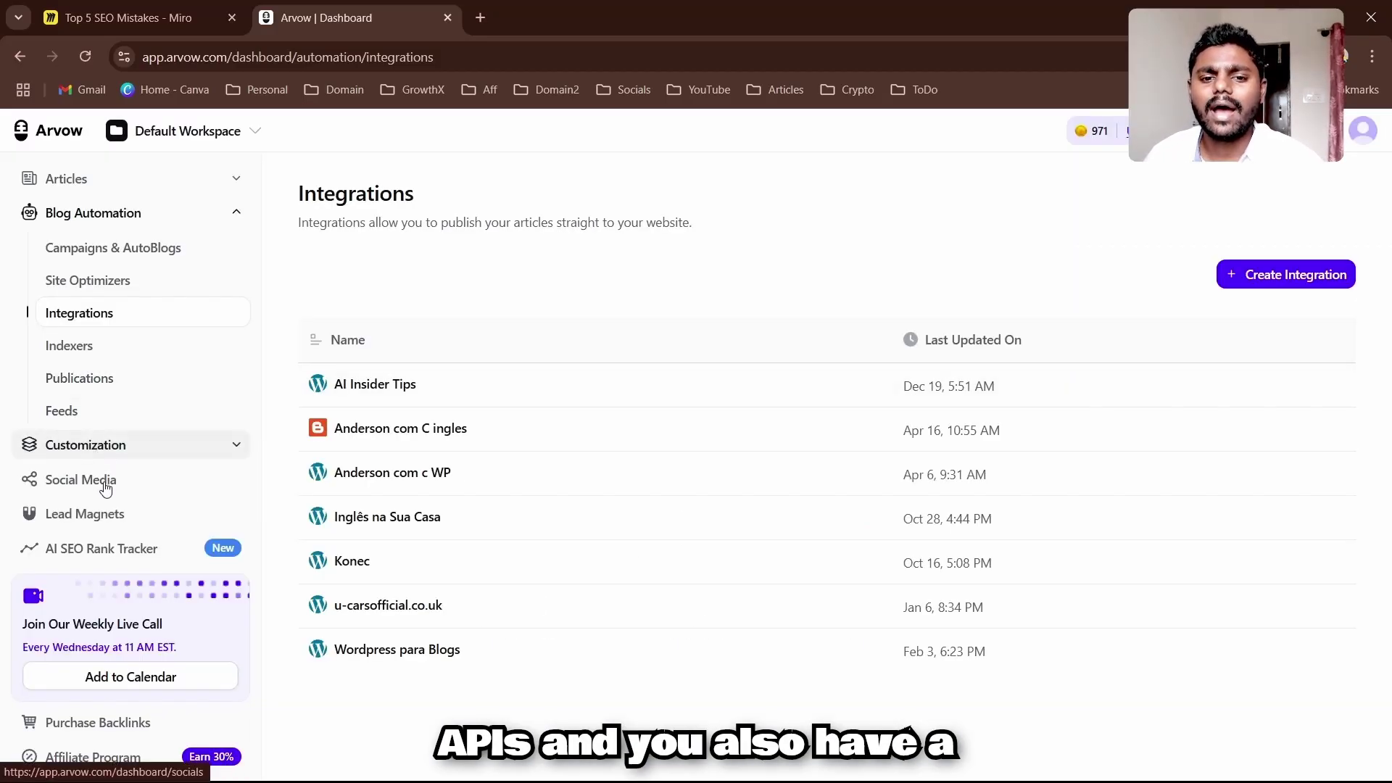
left_click(104, 515)
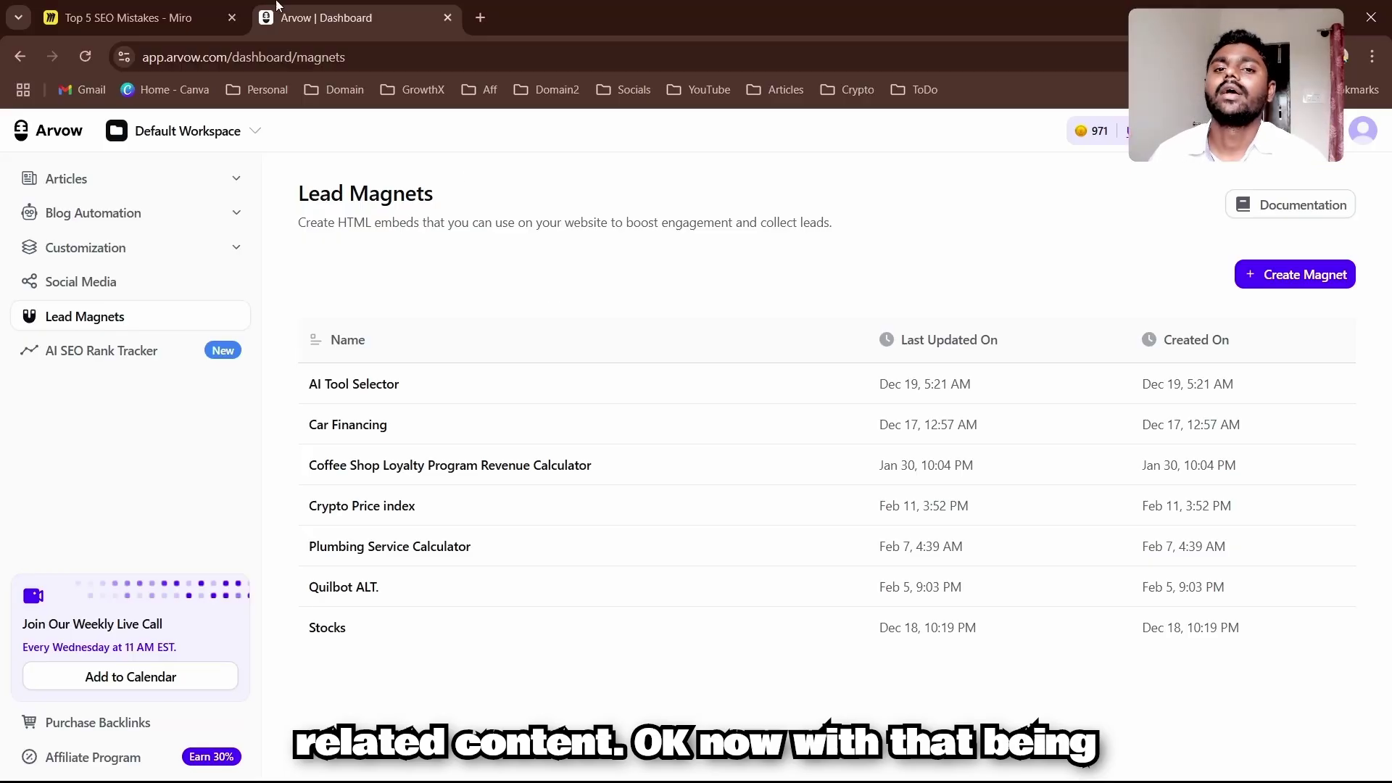
mouse_move(630, 781)
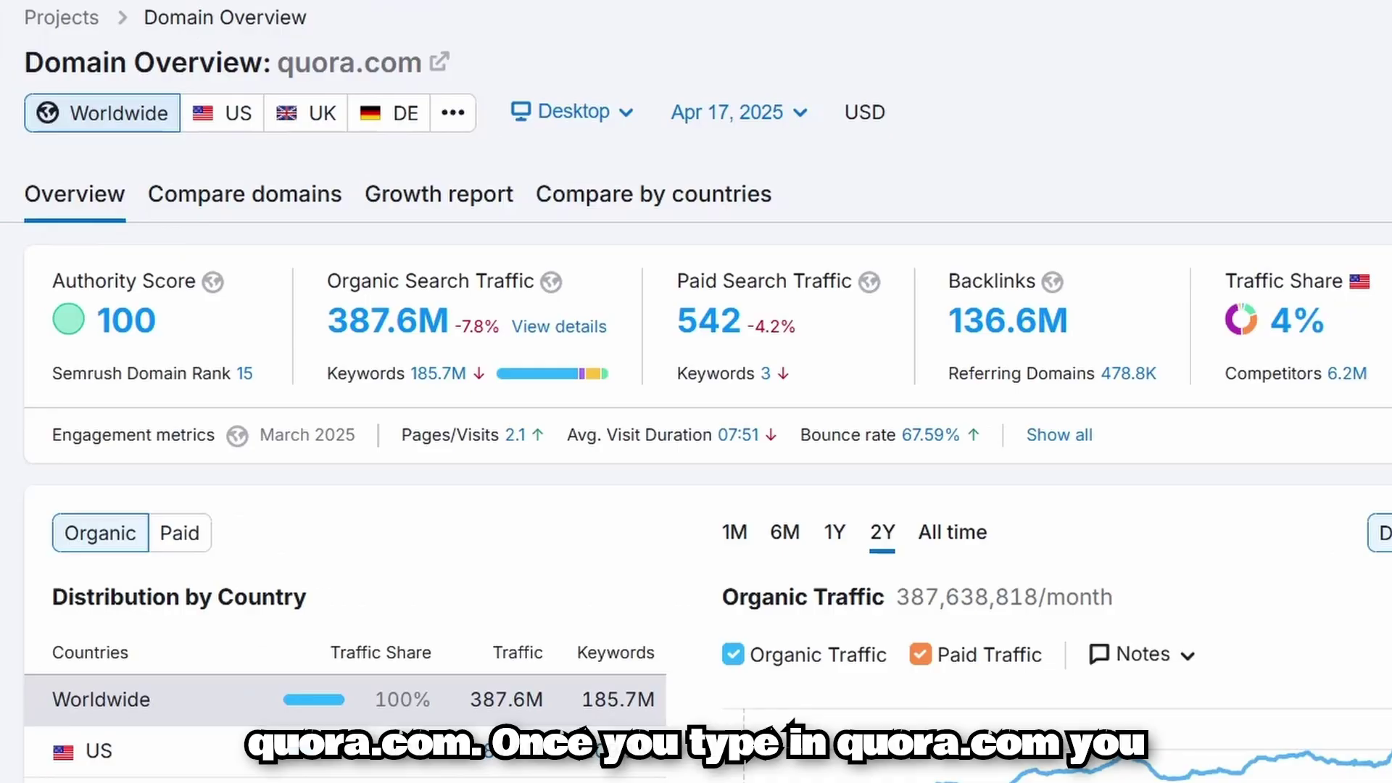
Scroll down quora.com's Domain Overview to reach the Organic Research Positions report
mouse_move(500, 287)
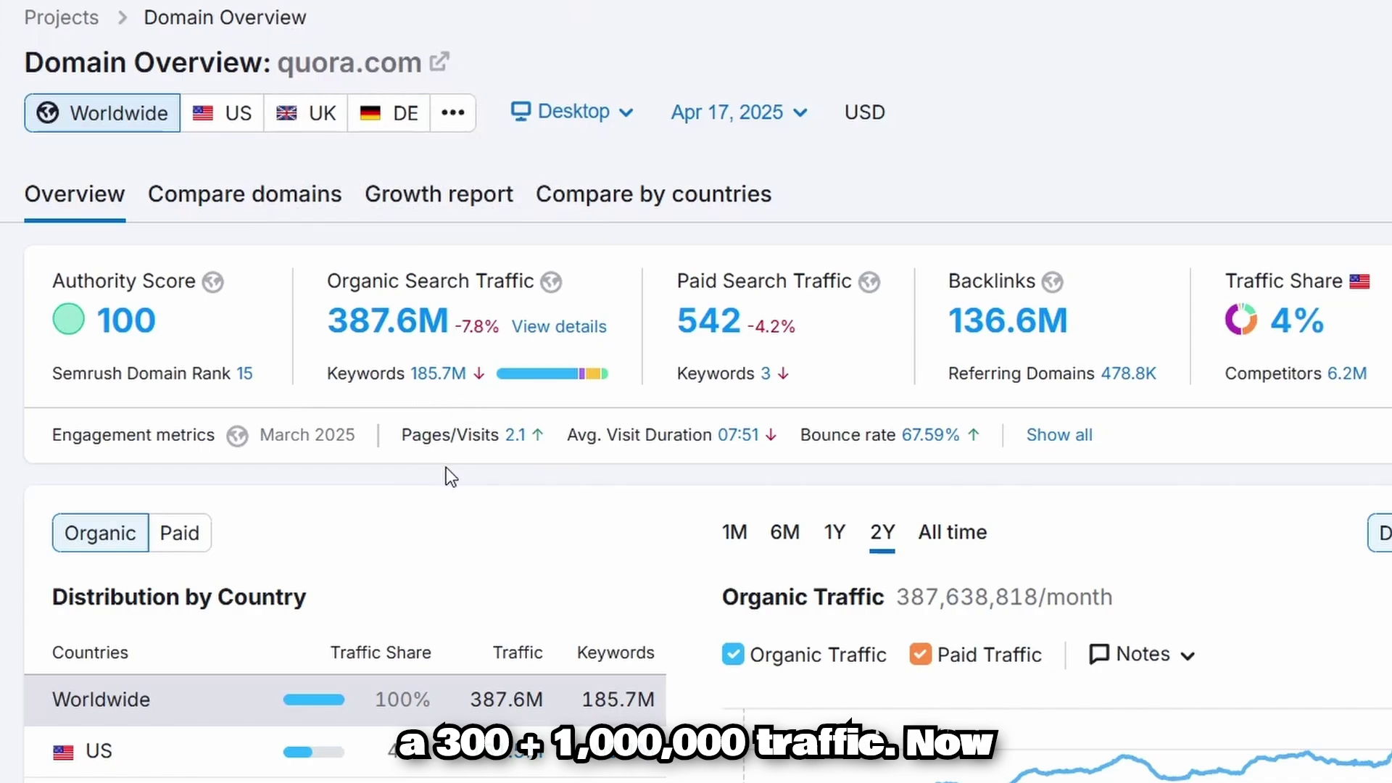
scroll(447, 472, "down", 10)
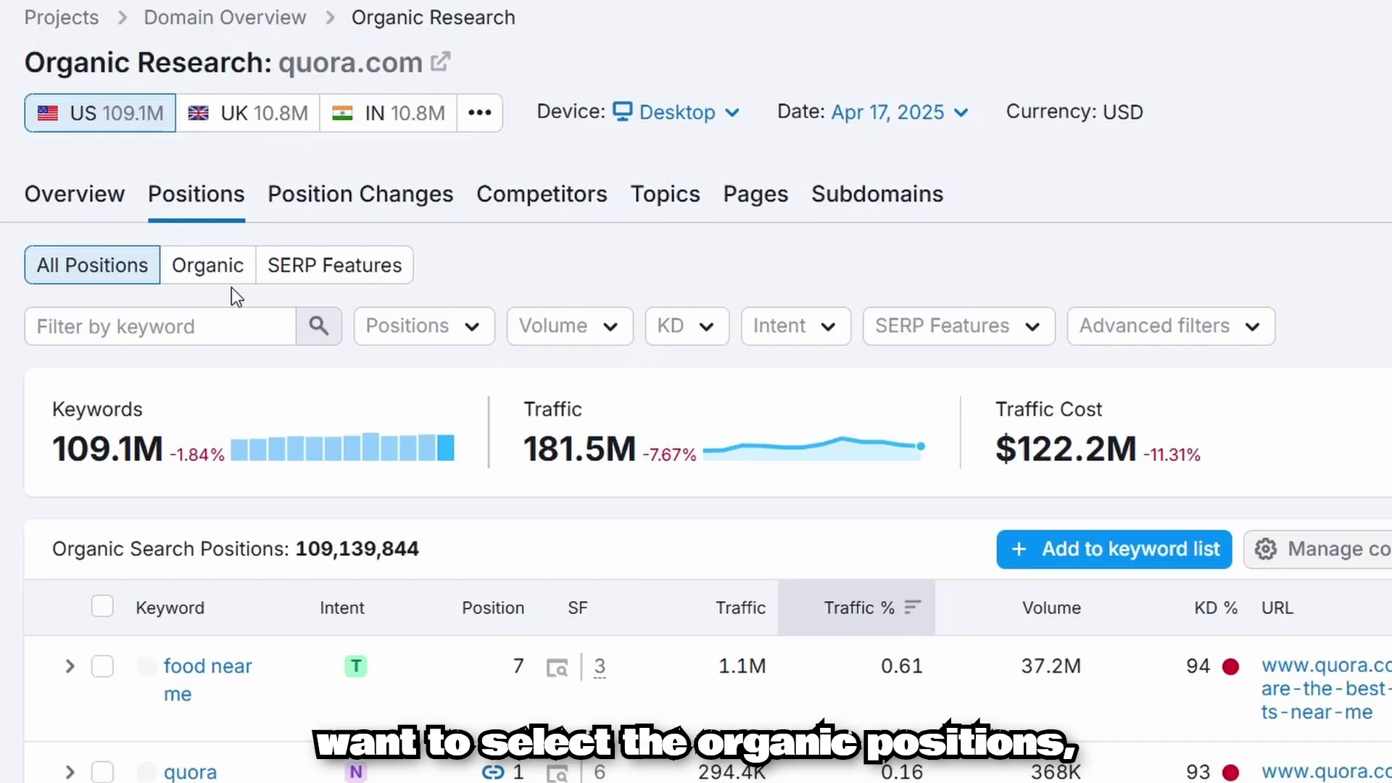
Show only organic positions and filter quora.com's keywords by 'dog food'
left_click(181, 288)
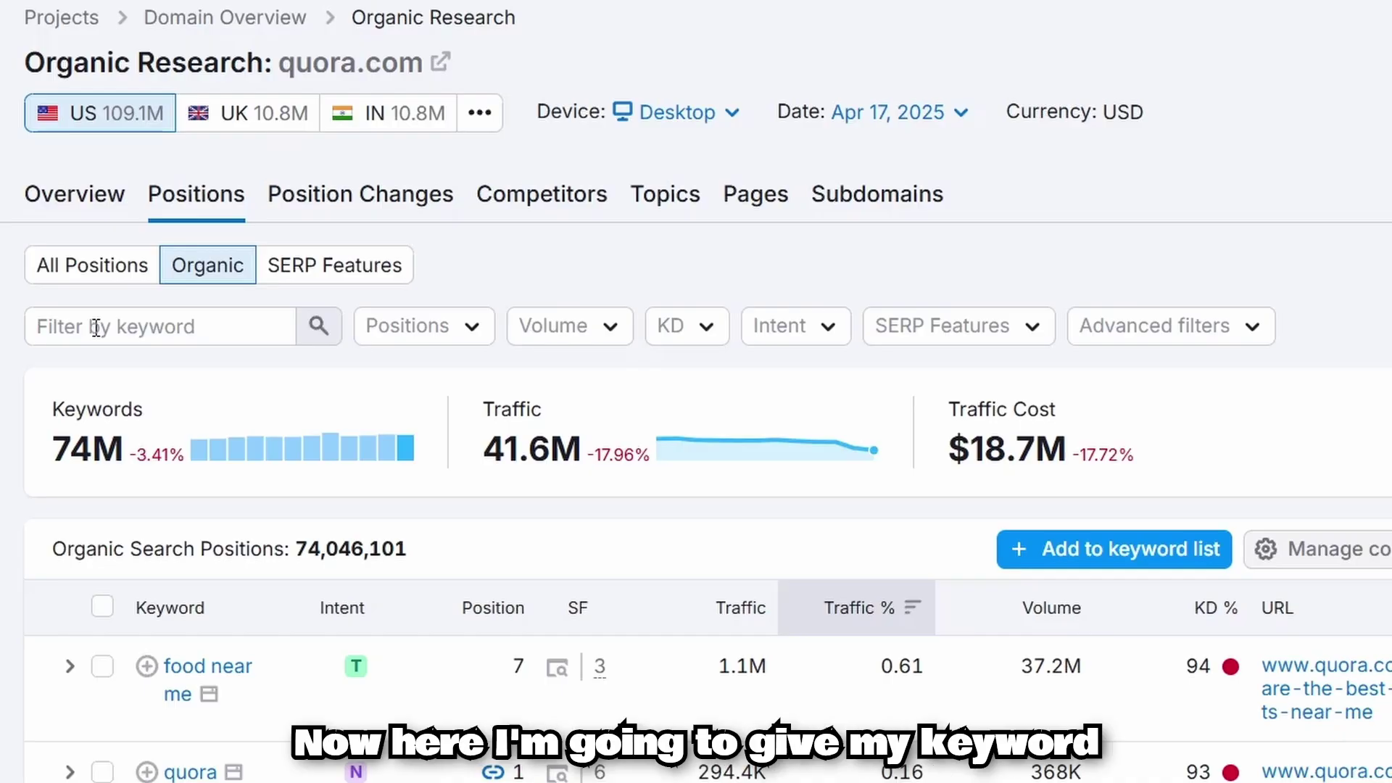
left_click(96, 329)
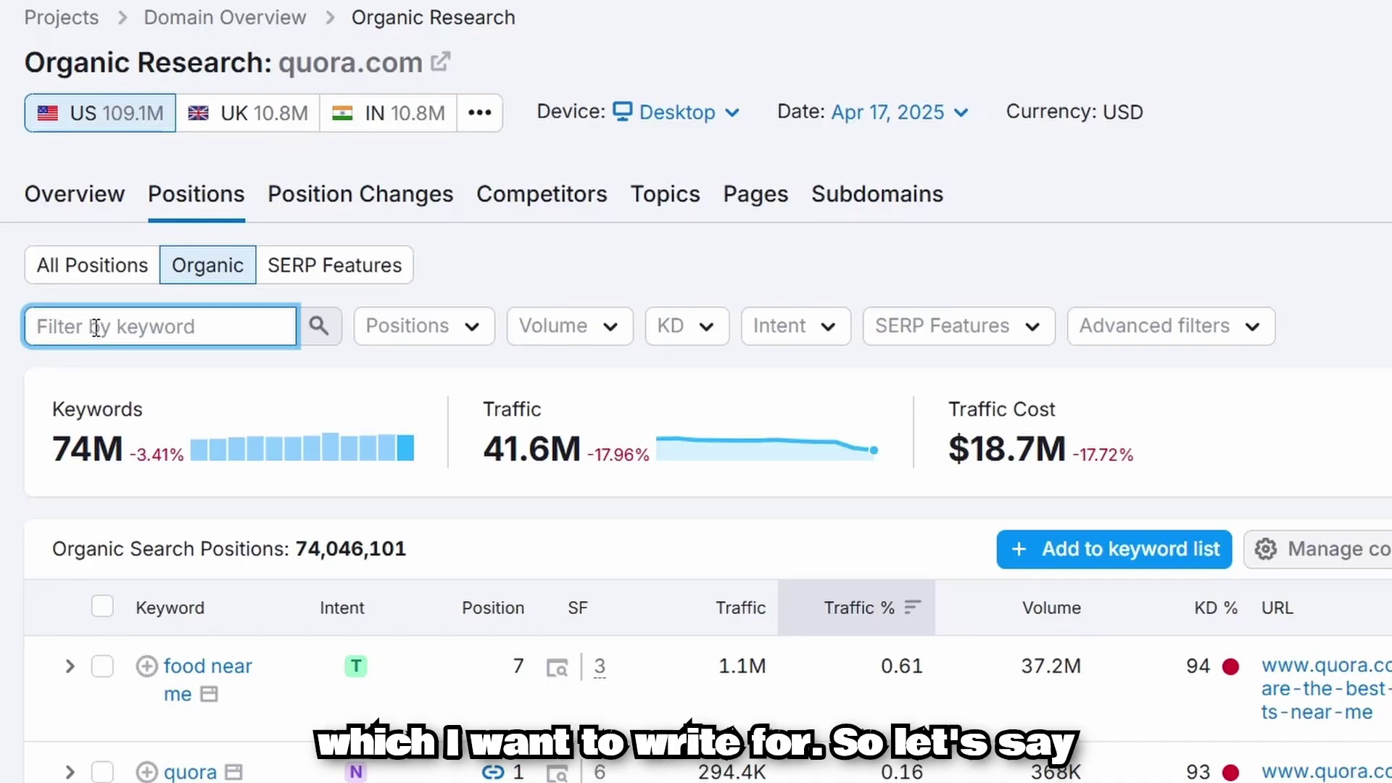
type("dog food")
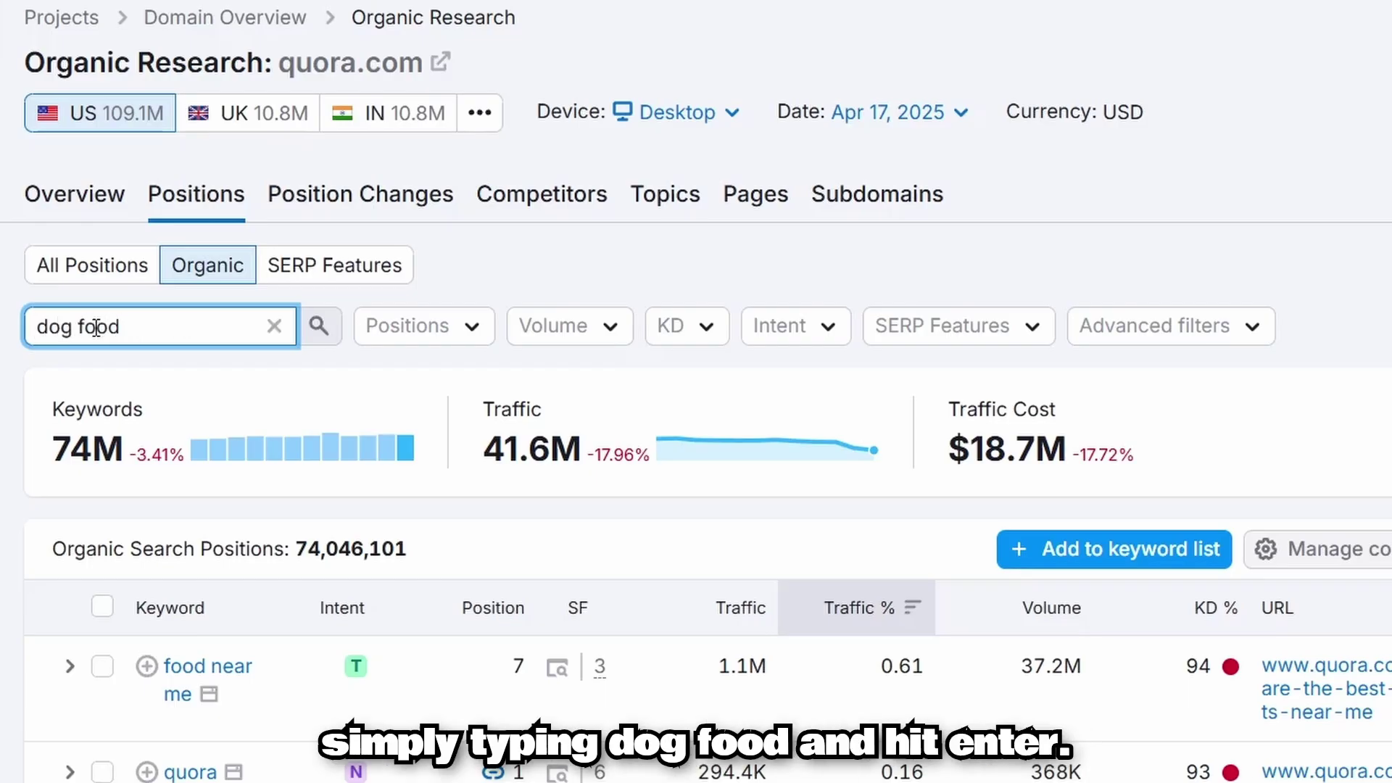
key("Return")
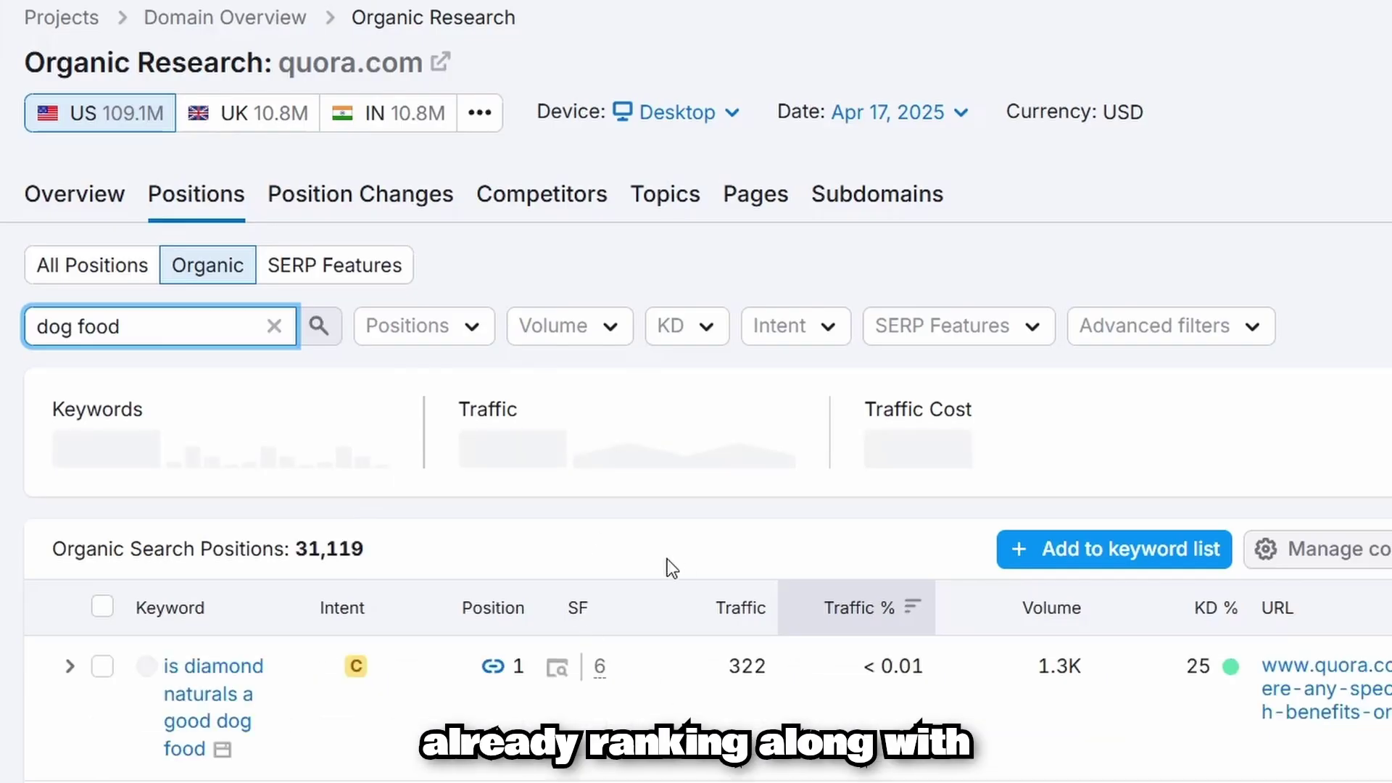
Browse through quora.com's dog food keyword results
triple_click(143, 340)
left_click(10, 513)
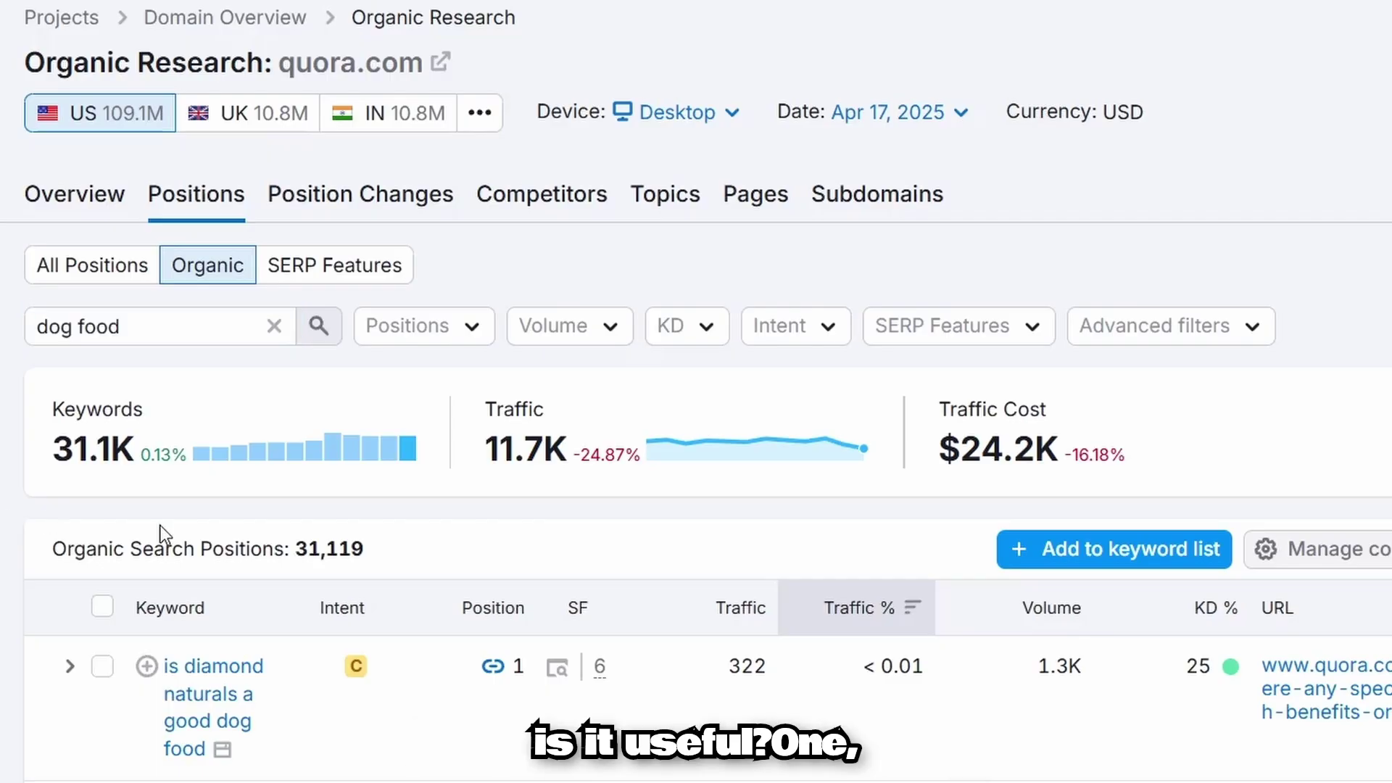
scroll(337, 565, "down", 4)
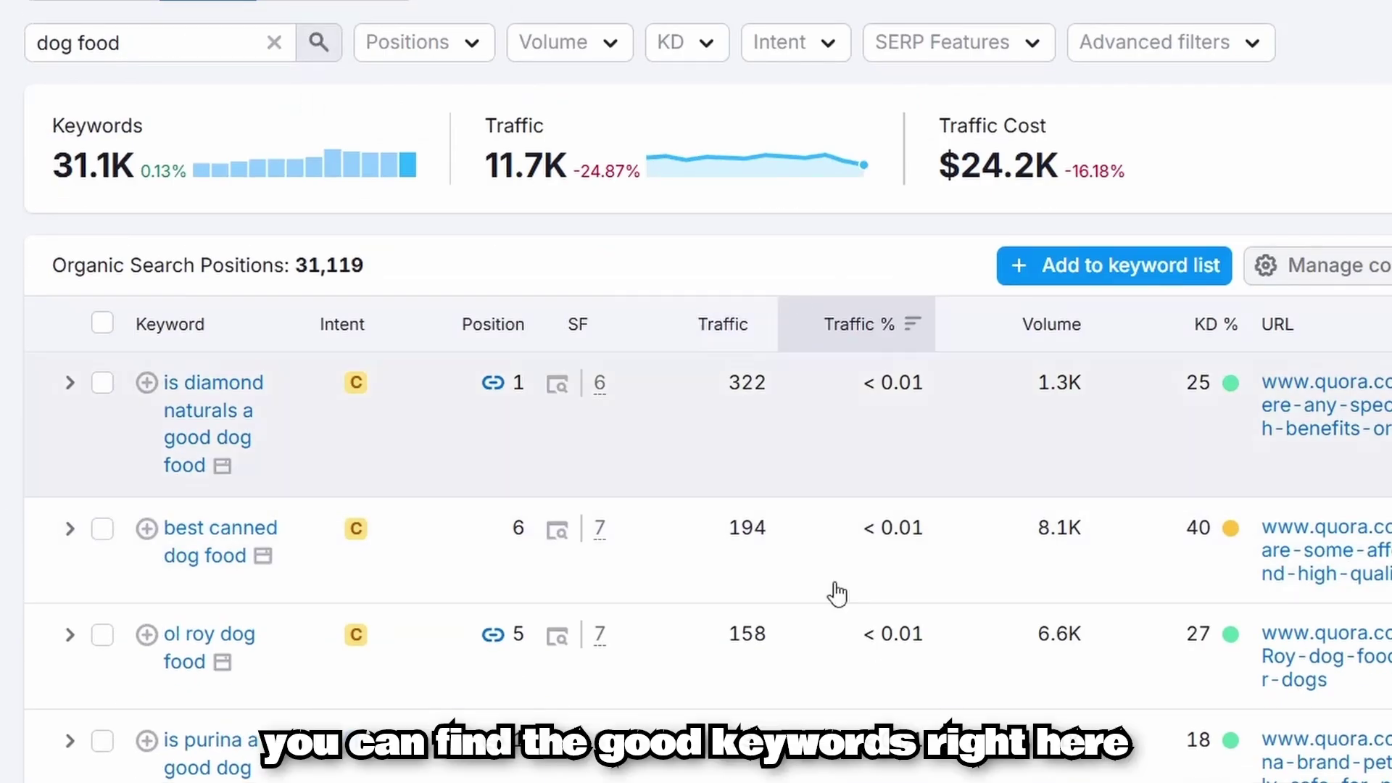
scroll(921, 582, "up", 2)
scroll(920, 582, "down", 2)
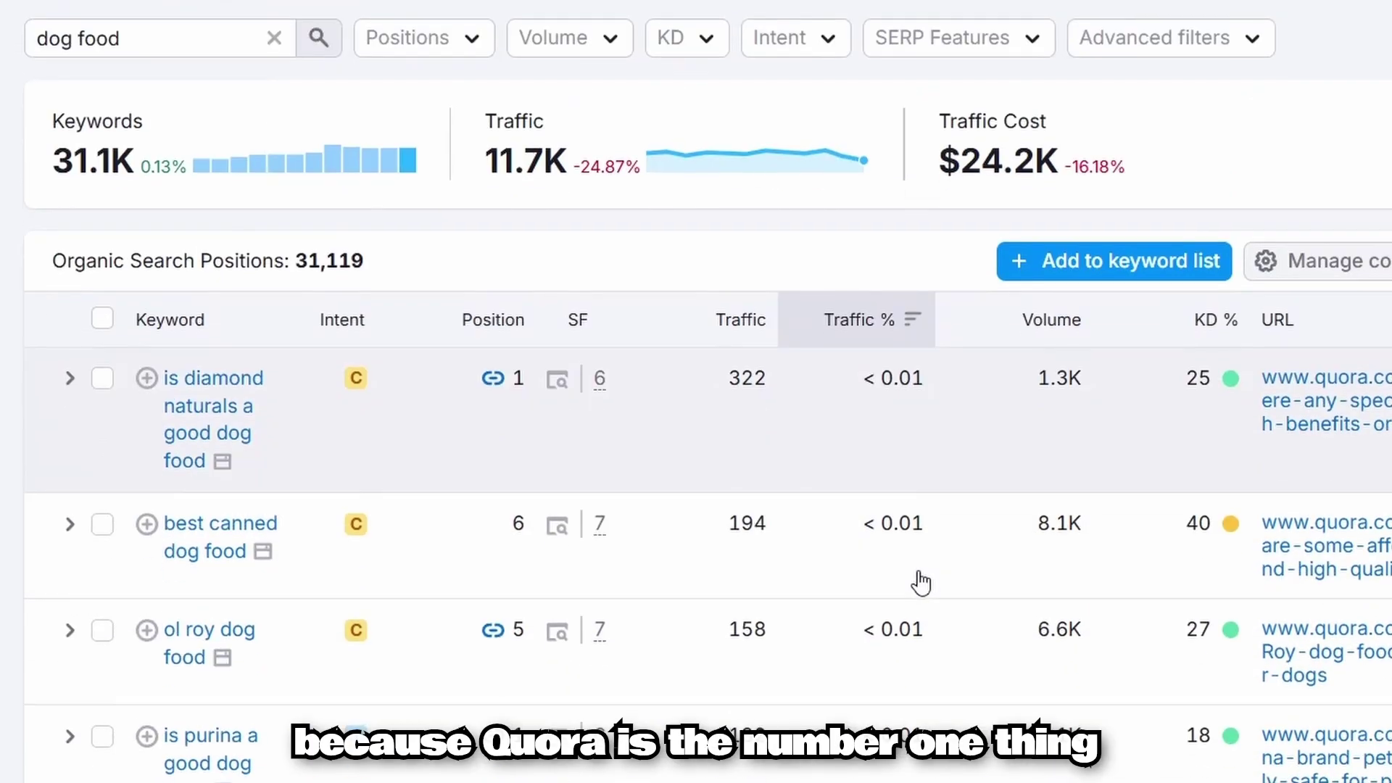
scroll(920, 578, "up", 4)
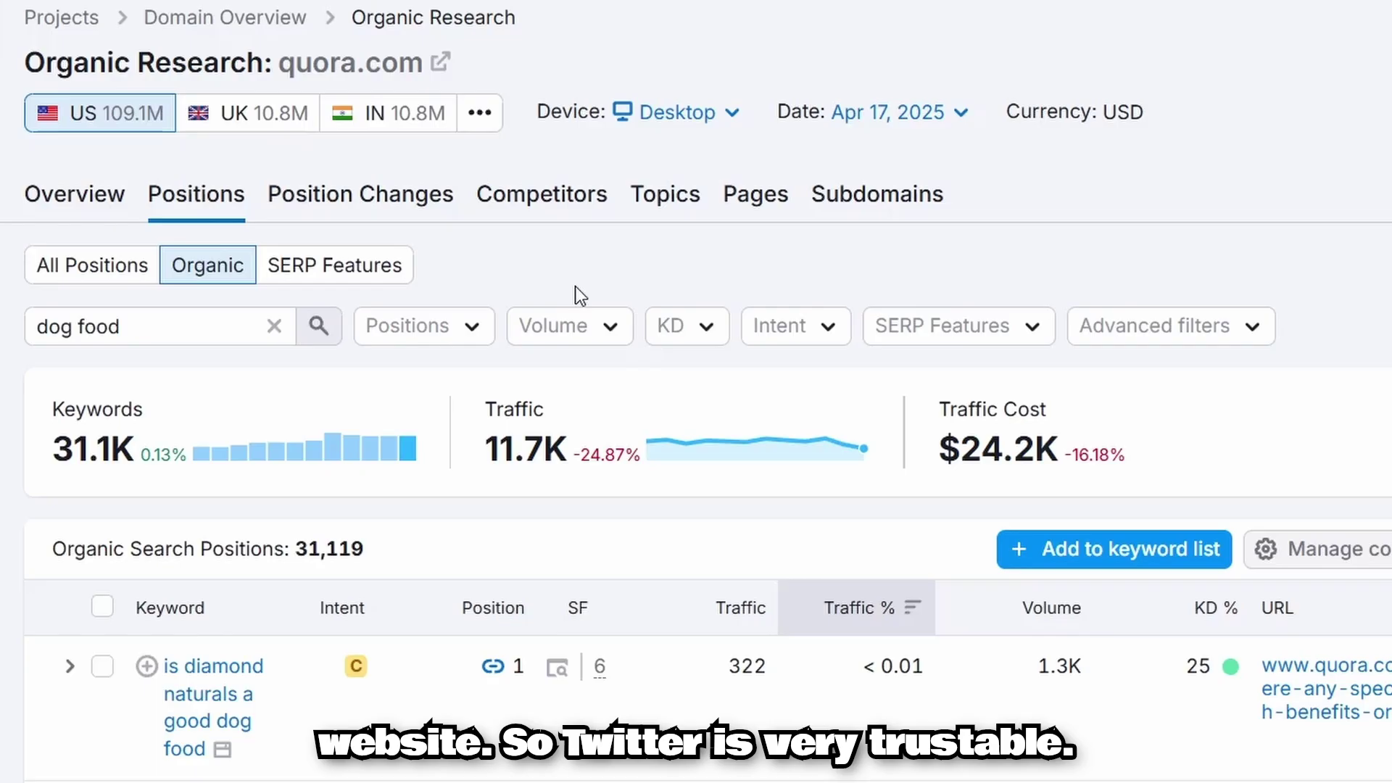
scroll(577, 288, "down", 1)
scroll(576, 298, "down", 3)
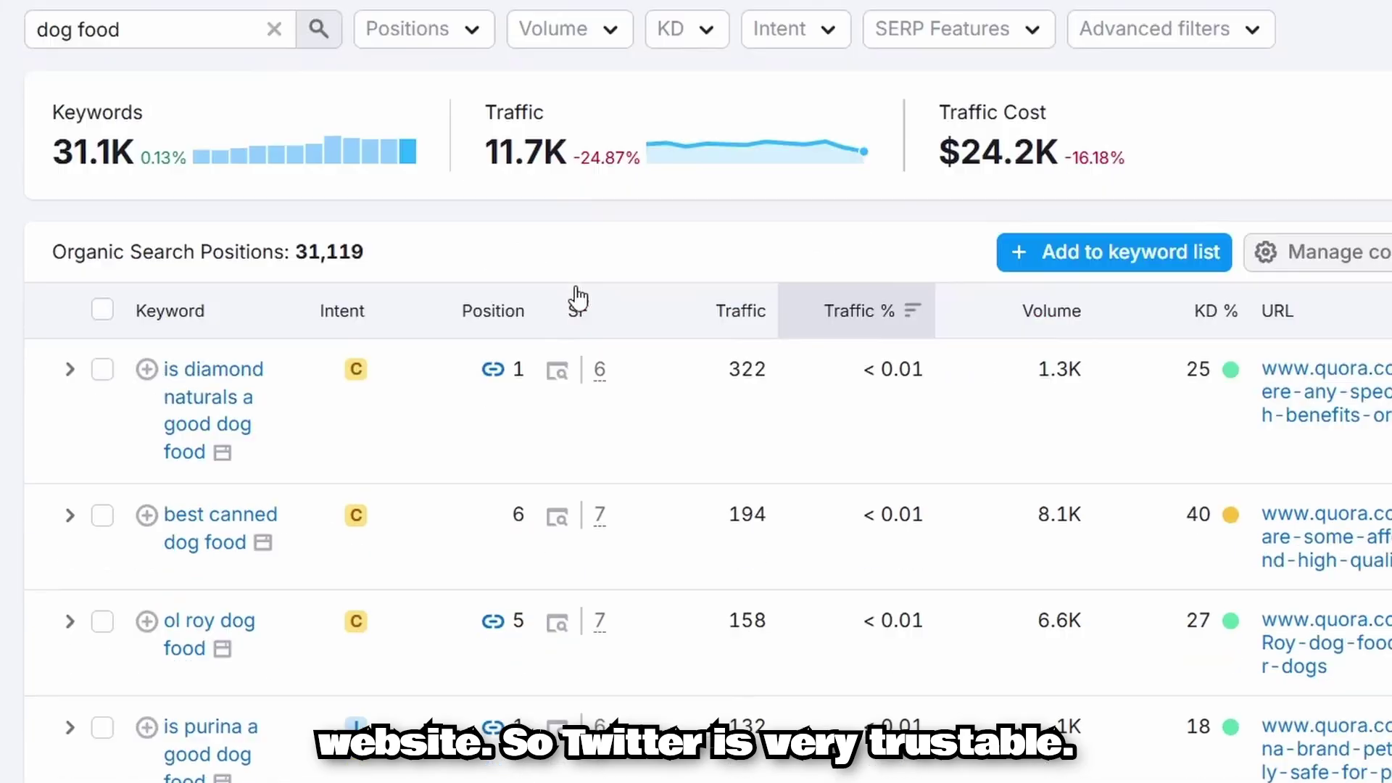
scroll(576, 298, "up", 5)
scroll(576, 297, "down", 4)
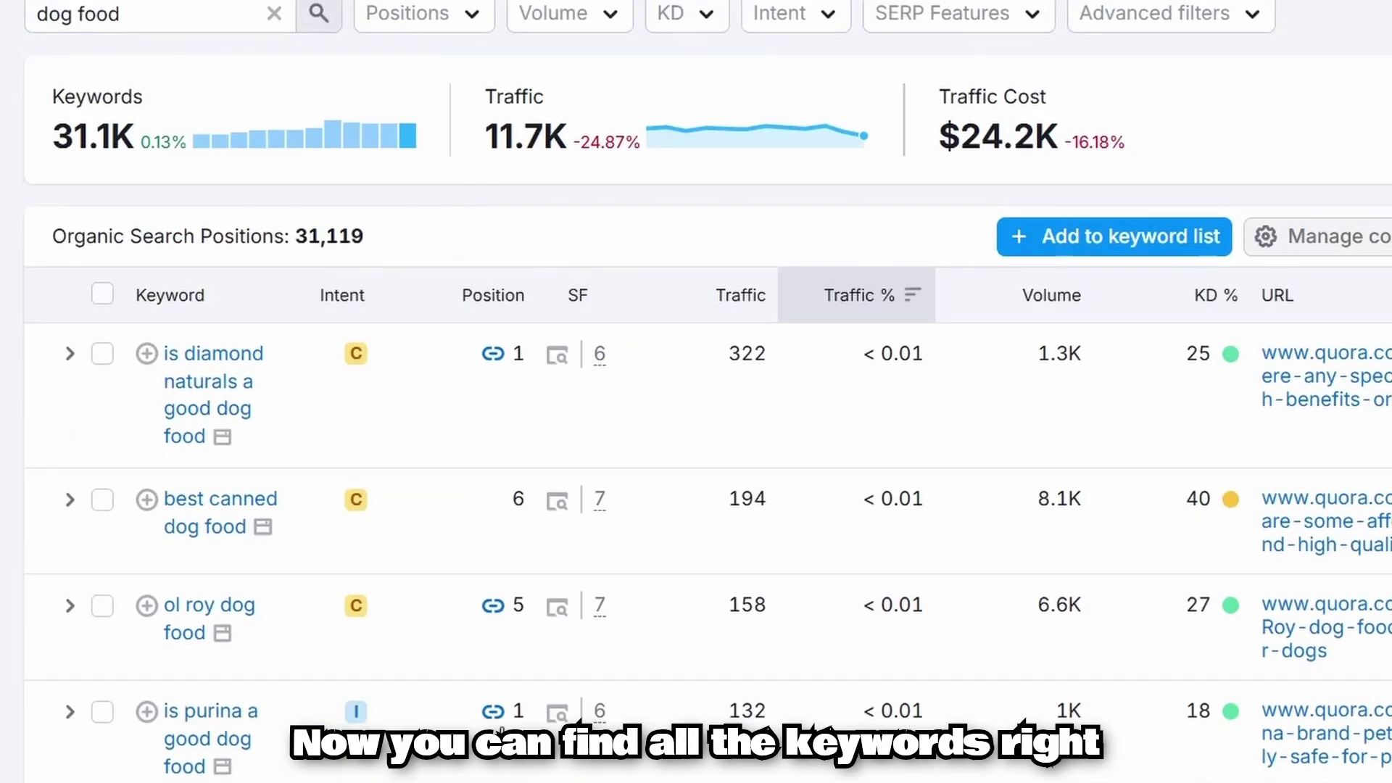
scroll(478, 481, "down", 4)
scroll(241, 308, "up", 2)
scroll(241, 308, "up", 3)
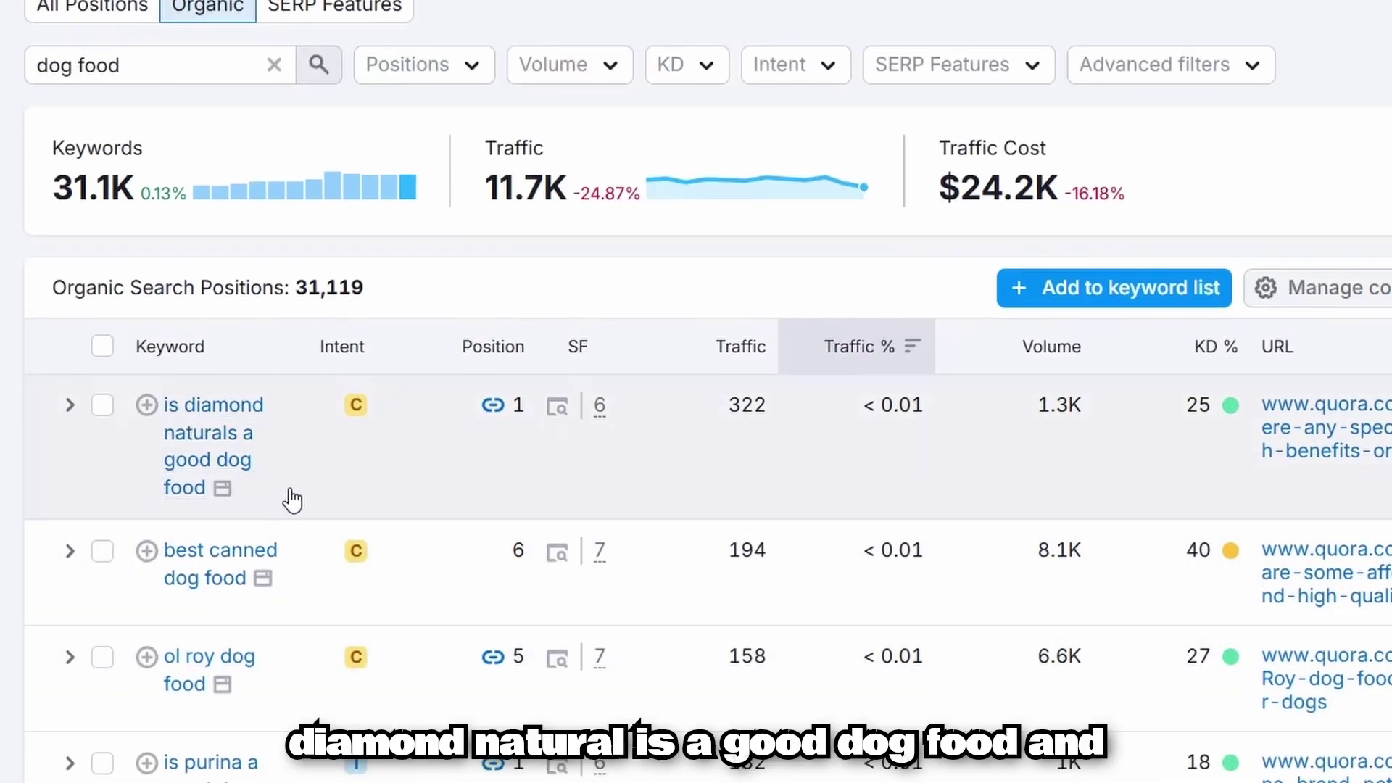
scroll(212, 516, "down", 1)
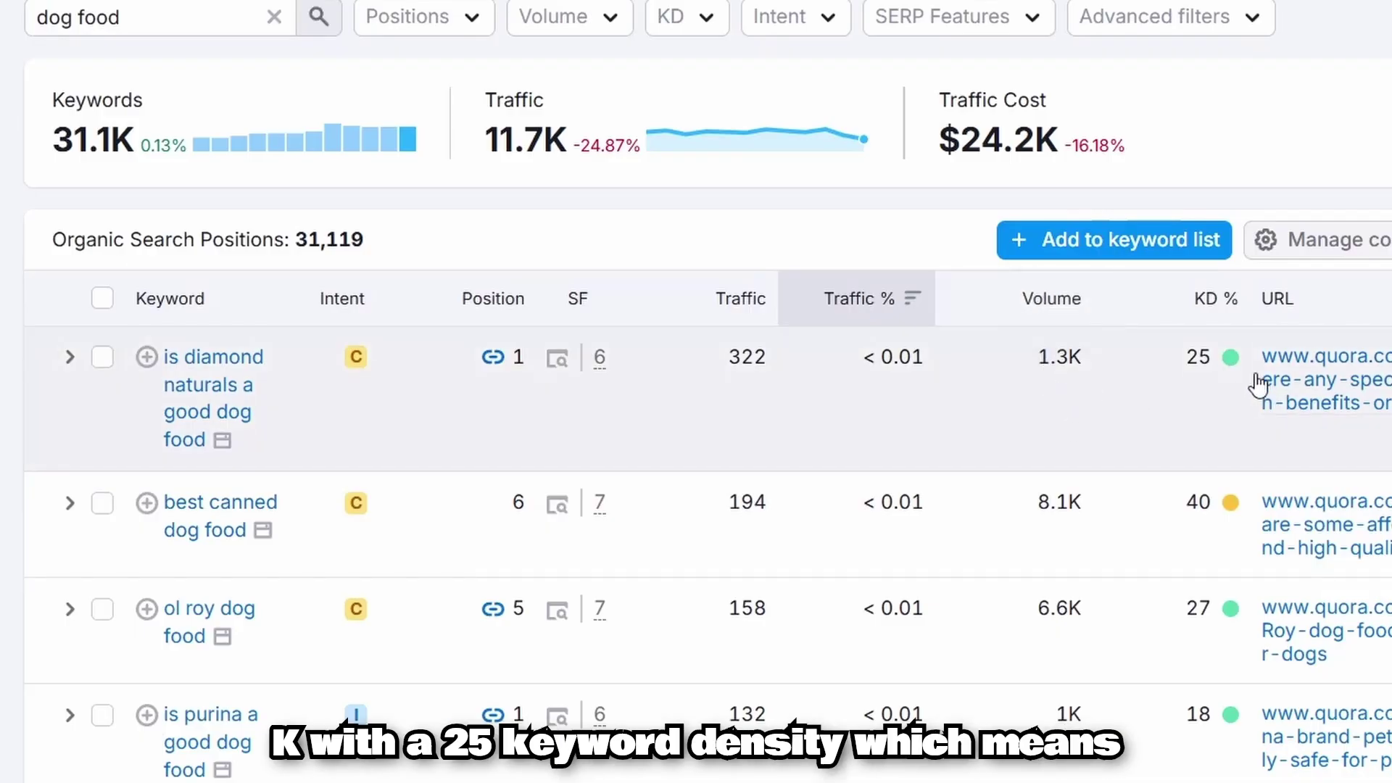
mouse_move(1231, 363)
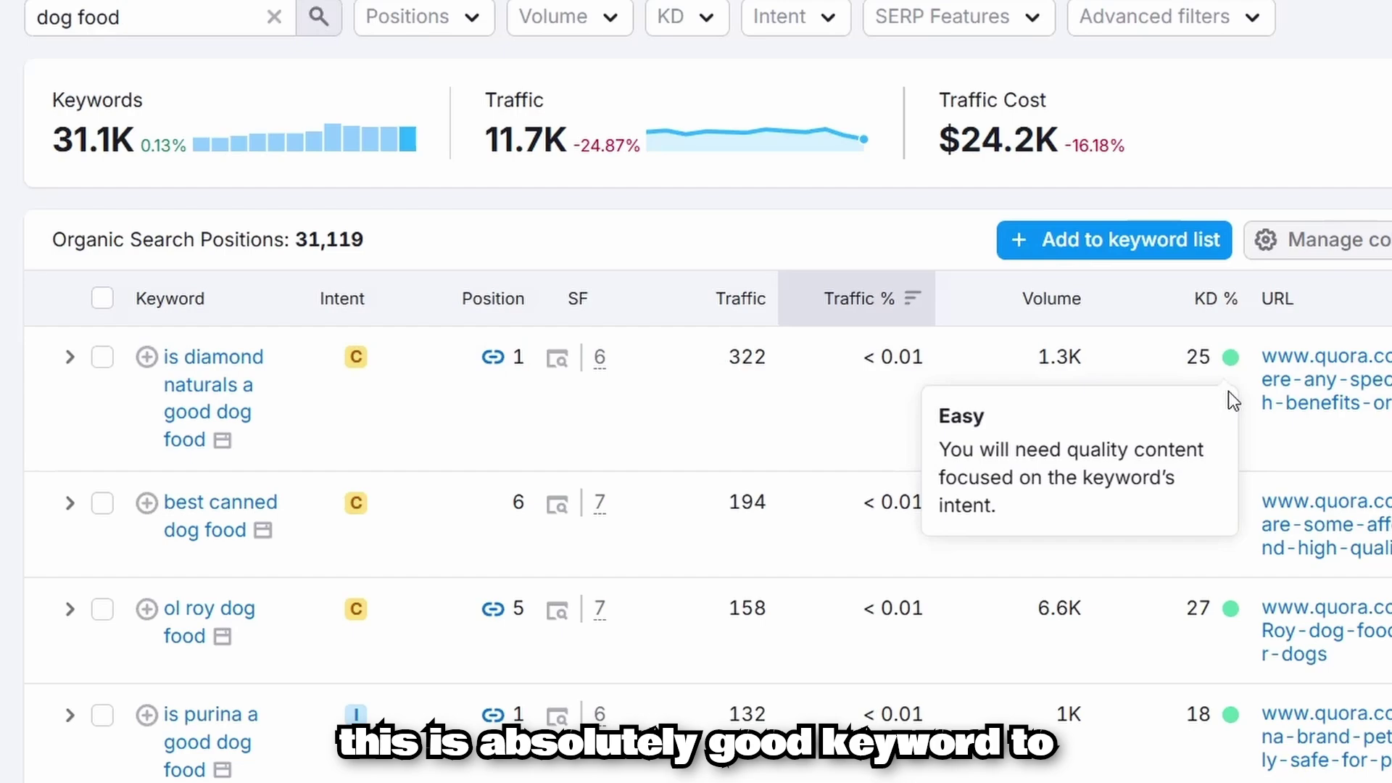
scroll(1228, 392, "down", 5)
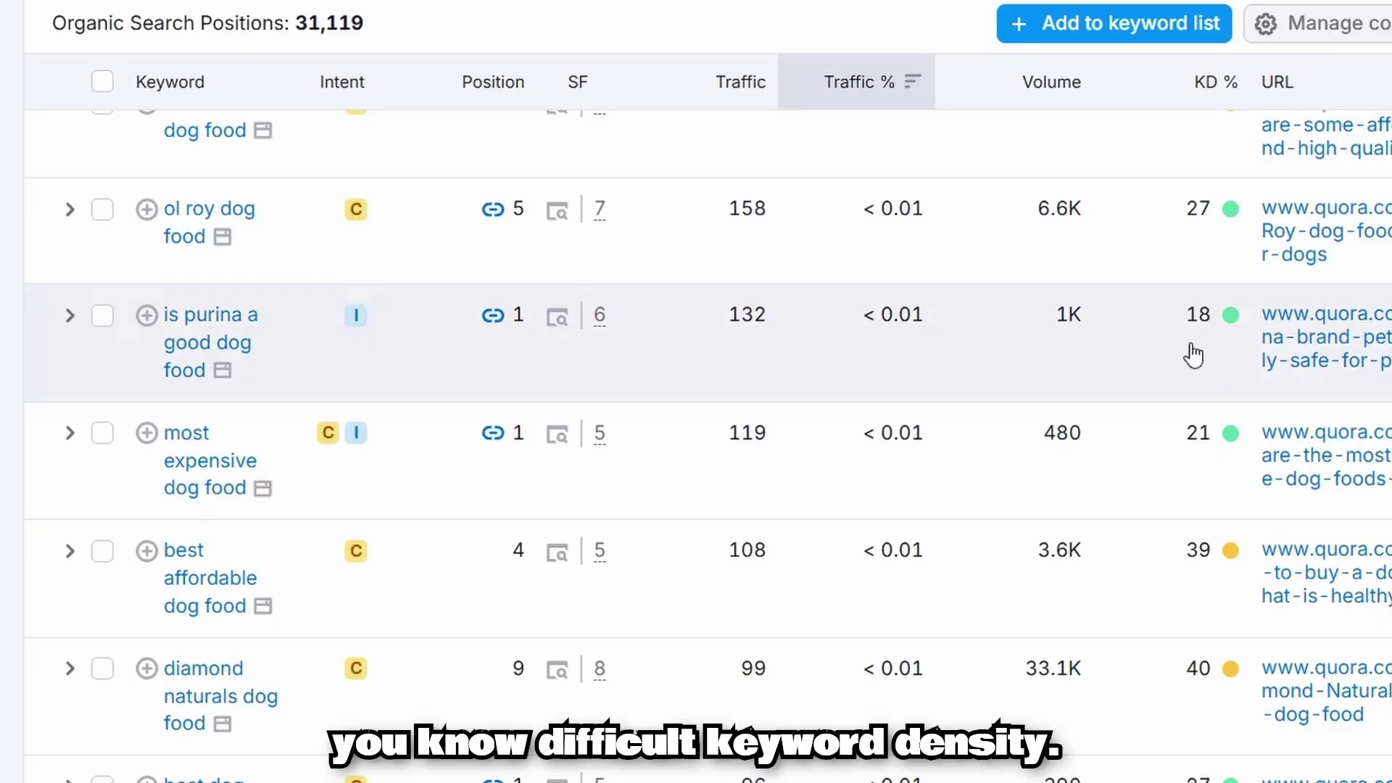
scroll(1192, 352, "down", 1)
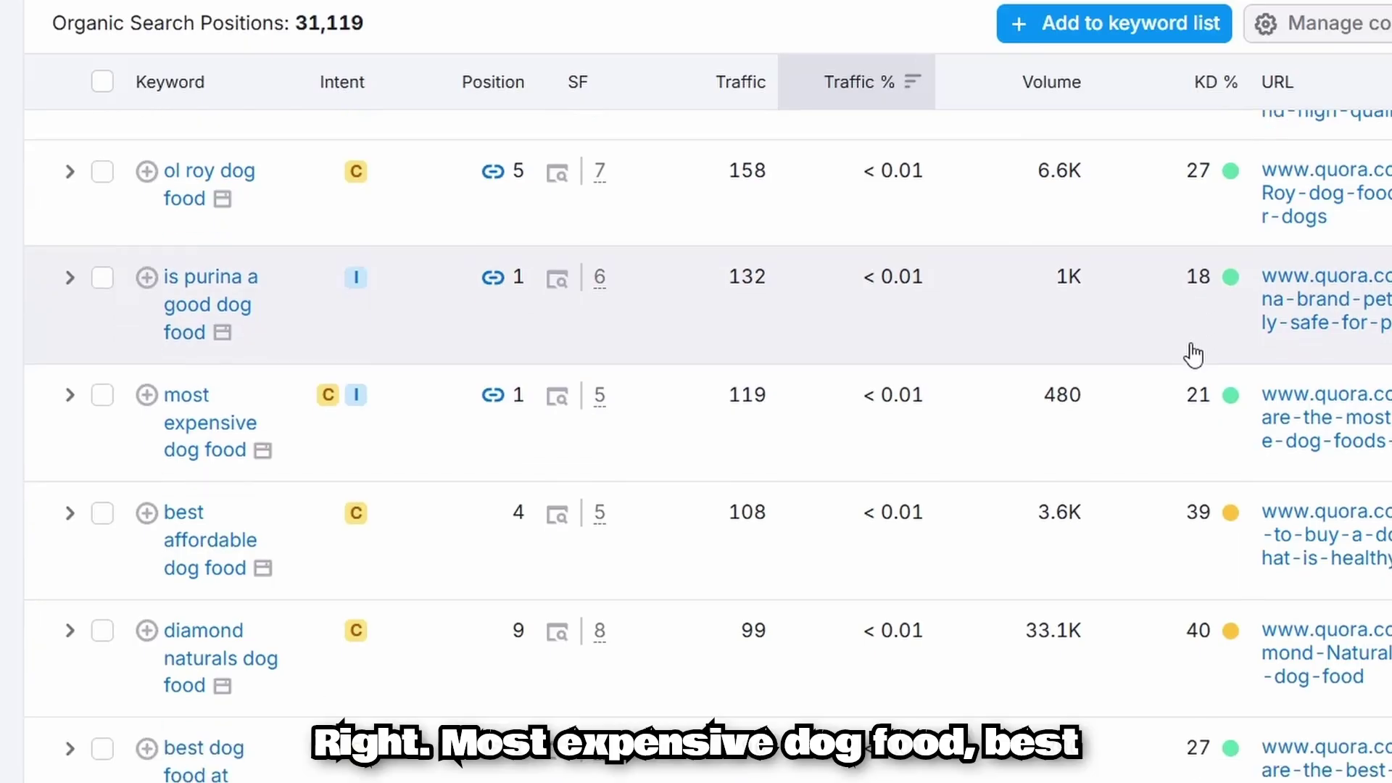
scroll(264, 426, "down", 3)
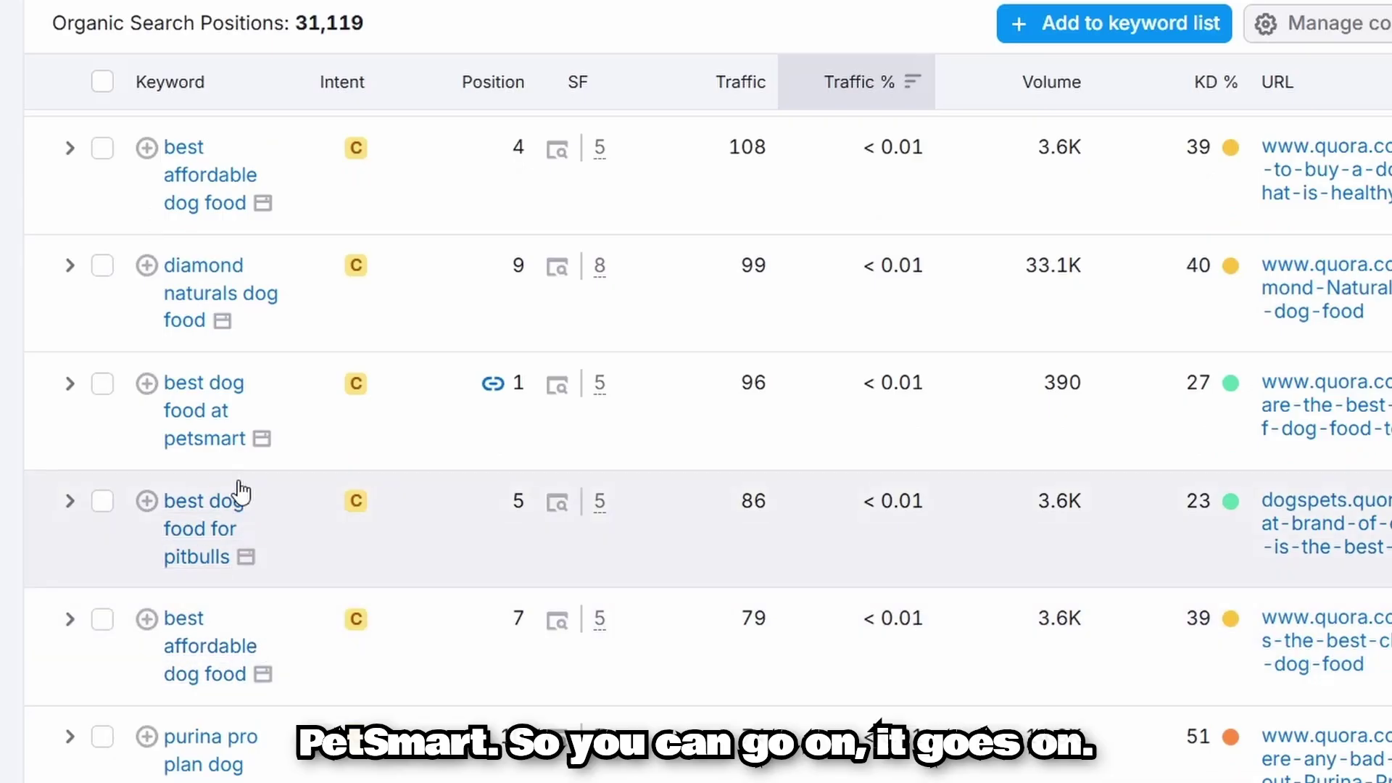
scroll(490, 649, "down", 4)
scroll(491, 649, "down", 20)
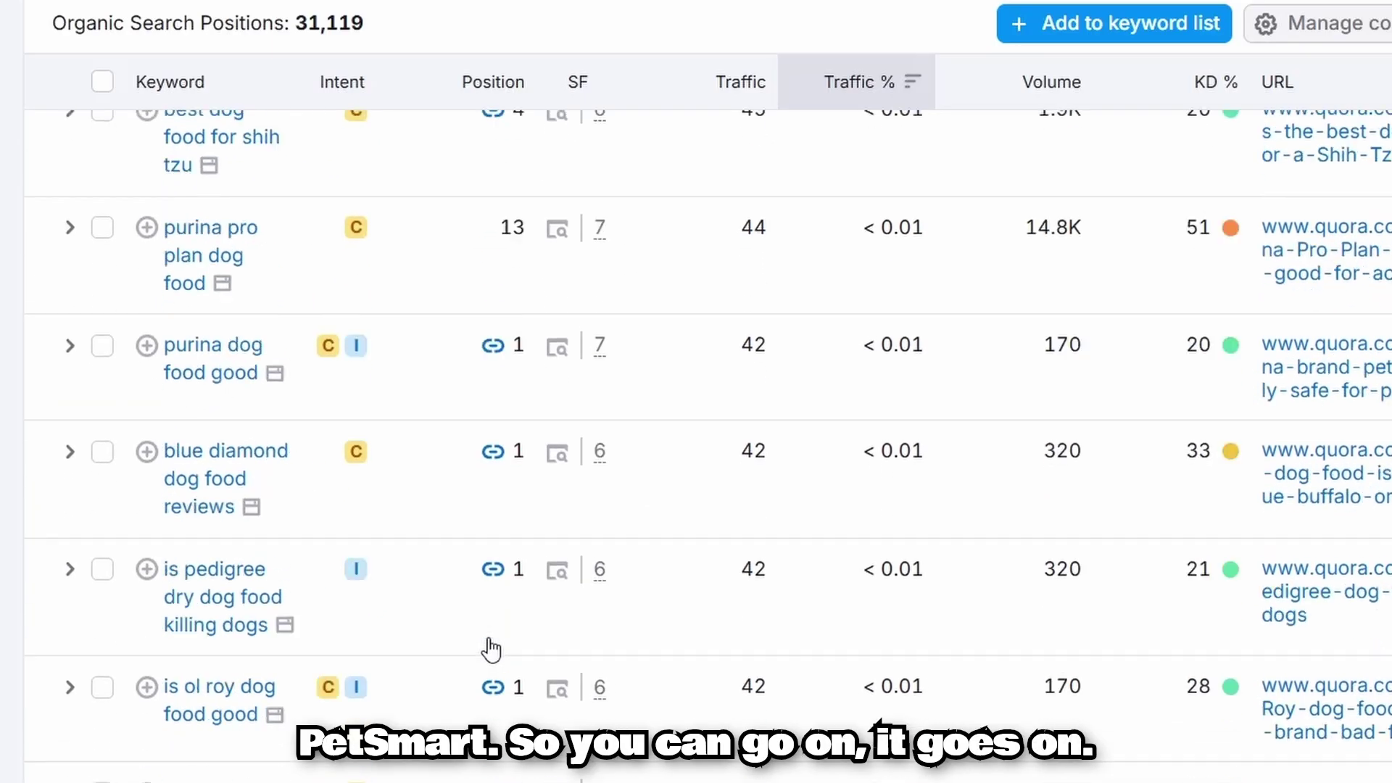
scroll(491, 649, "down", 5)
scroll(488, 646, "up", 10)
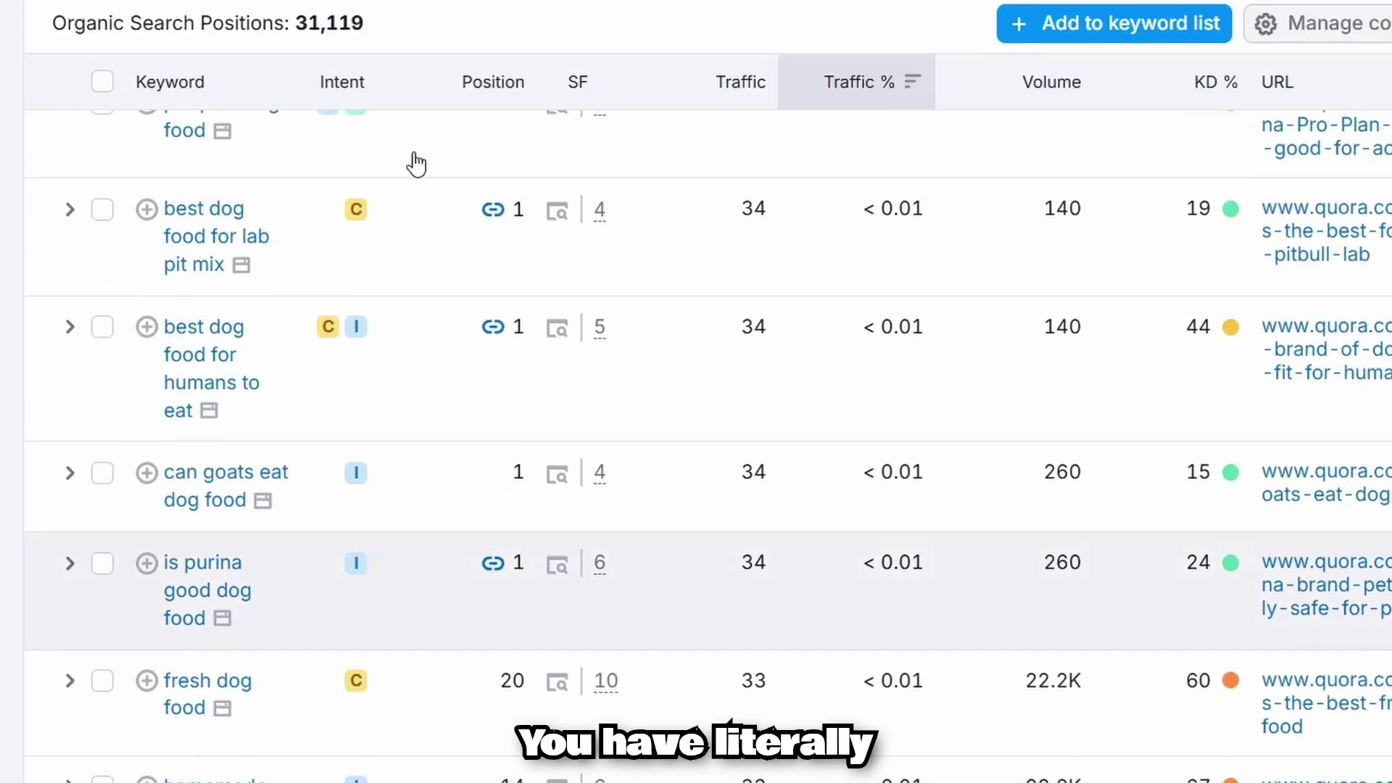
Highlight the 31,119 keyword total and select the keyword 'is diamond naturals a good dog food'
mouse_move(303, 14)
left_click_drag(303, 15, 406, 33)
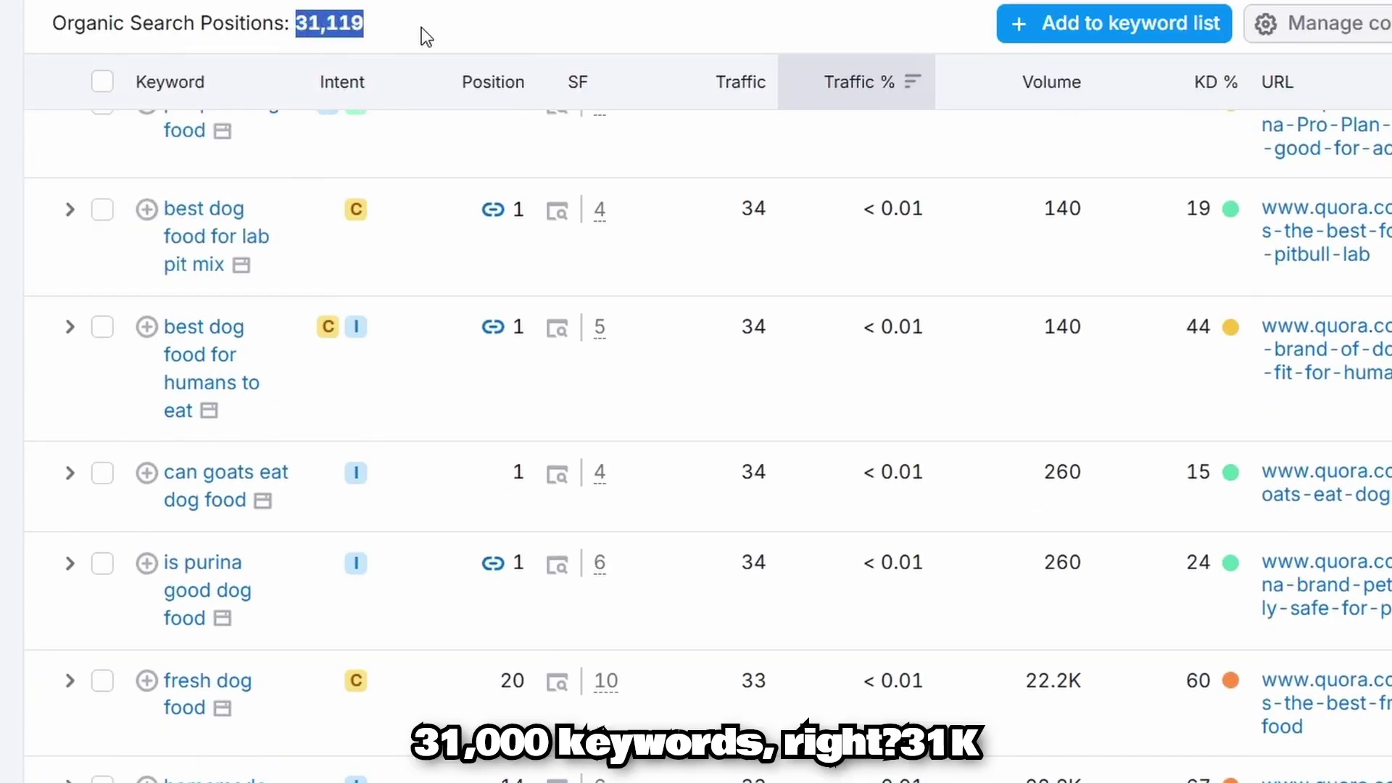
scroll(443, 81, "up", 15)
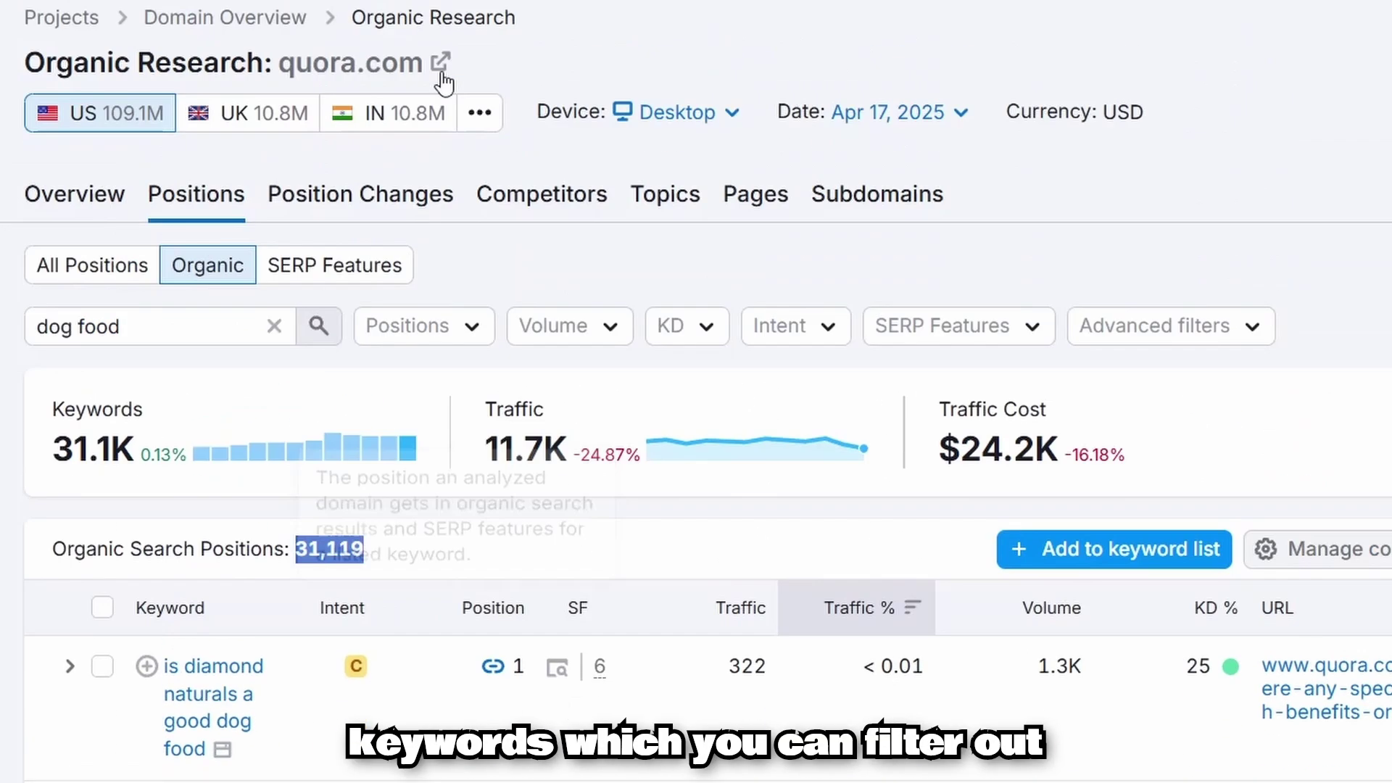
scroll(560, 658, "down", 4)
scroll(562, 662, "up", 4)
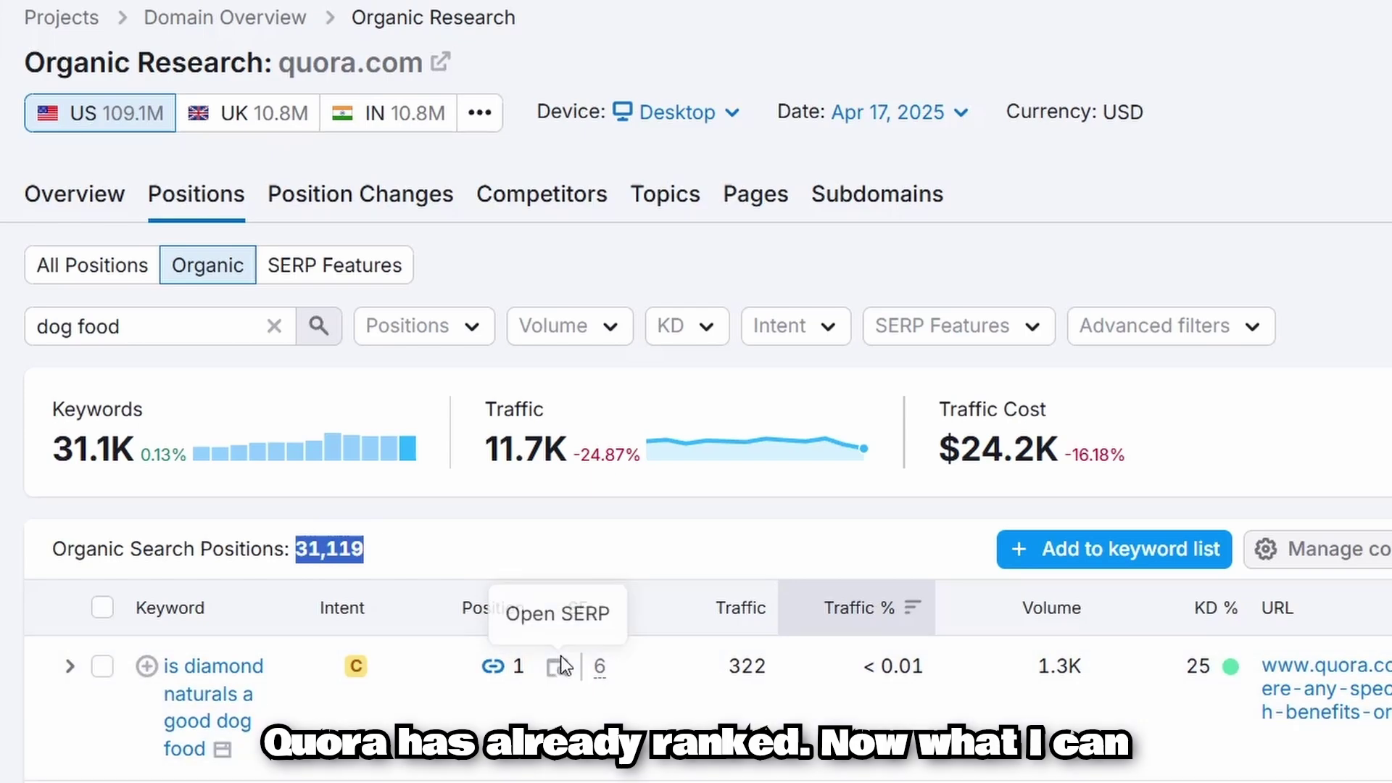
scroll(562, 662, "down", 2)
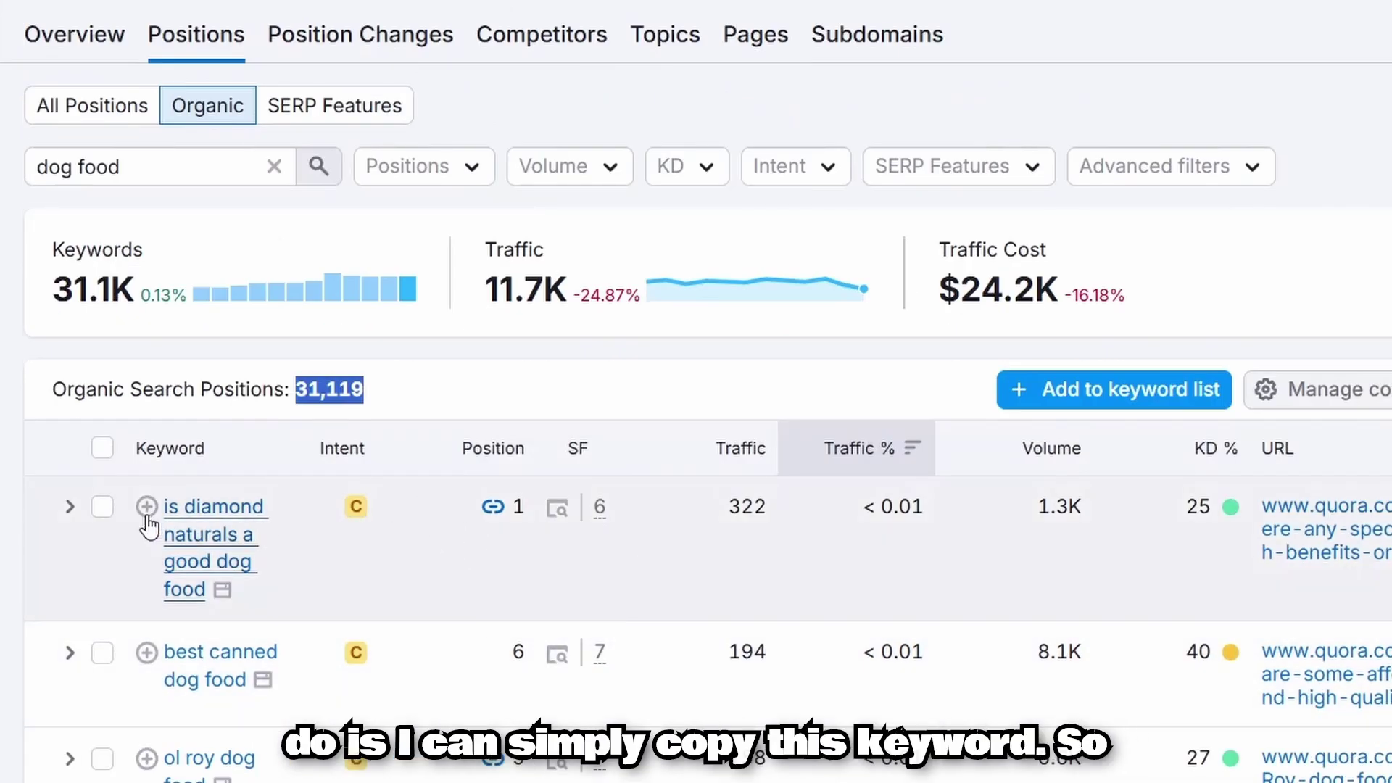
left_click_drag(161, 510, 223, 600)
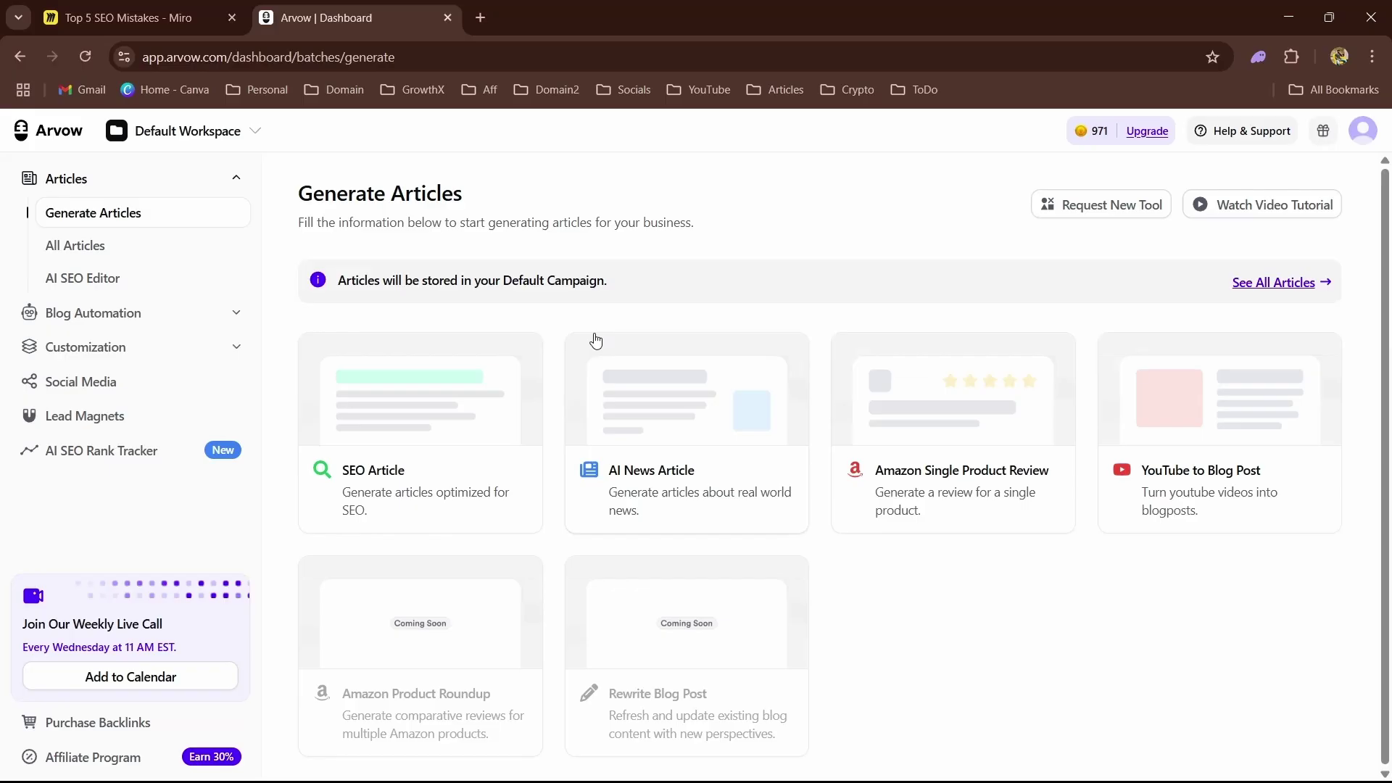
Start an SEO Article and paste 'is diamond naturals a good dog food' as its title
left_click(449, 384)
left_click(755, 450)
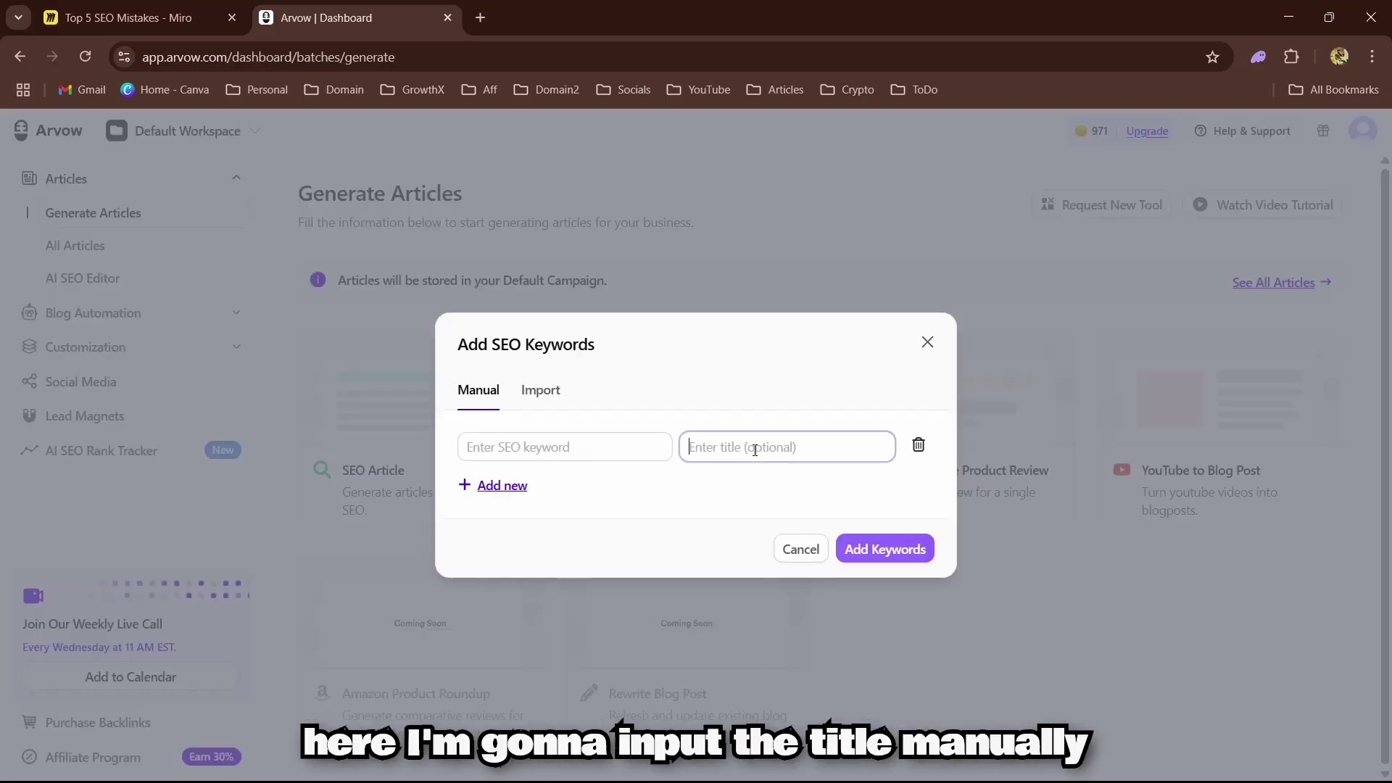
type("Is diamond naturals a good dog food")
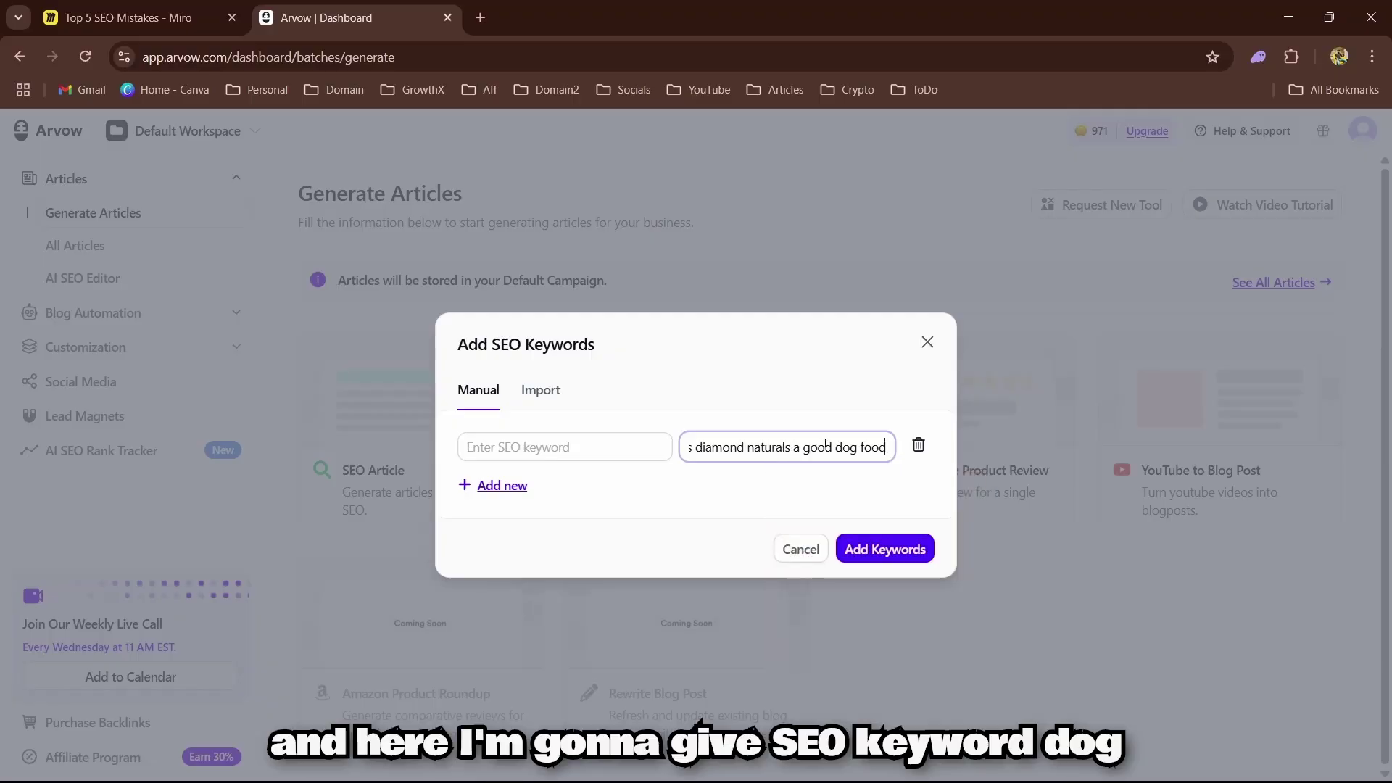
Enter 'diamond naturals dog food' as the SEO keyword and add it
left_click(603, 448)
type("dog foo")
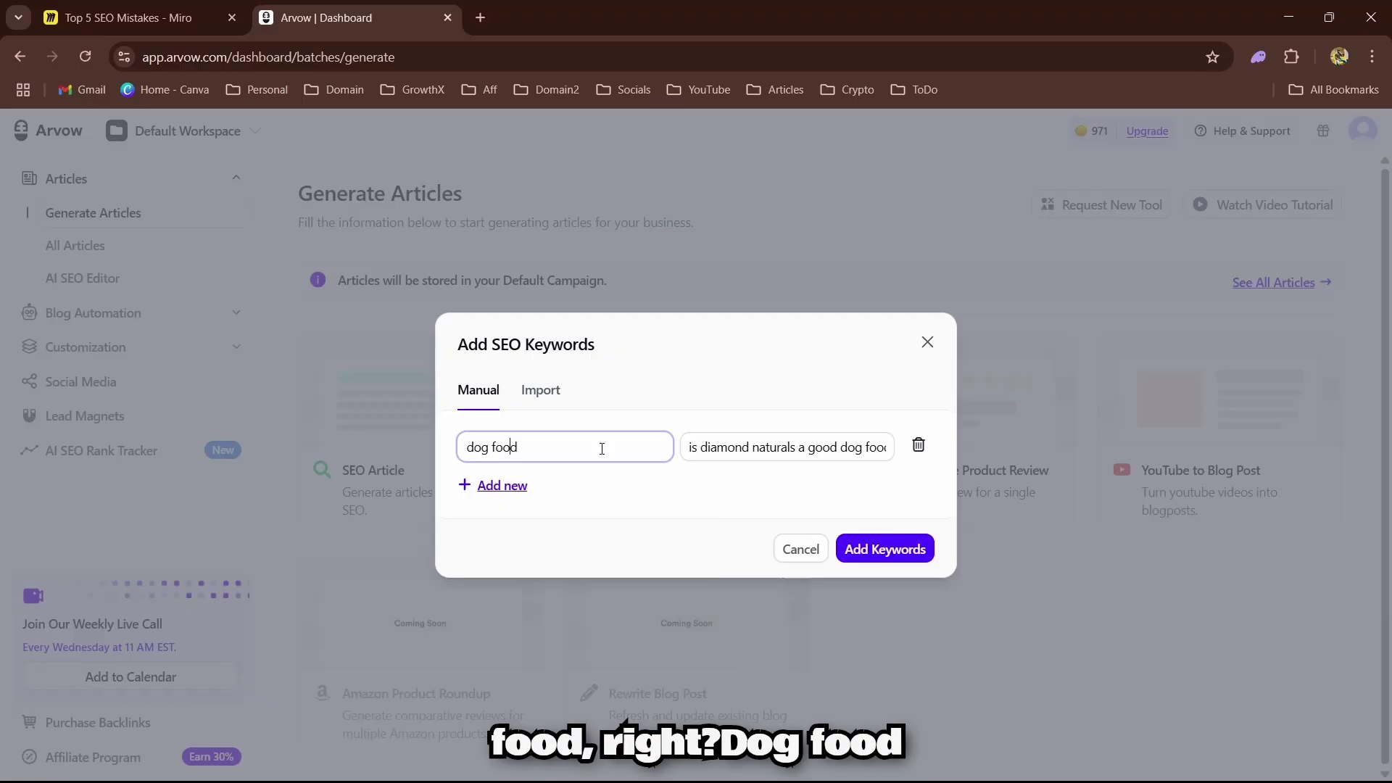
type("d")
key("Home")
type("d")
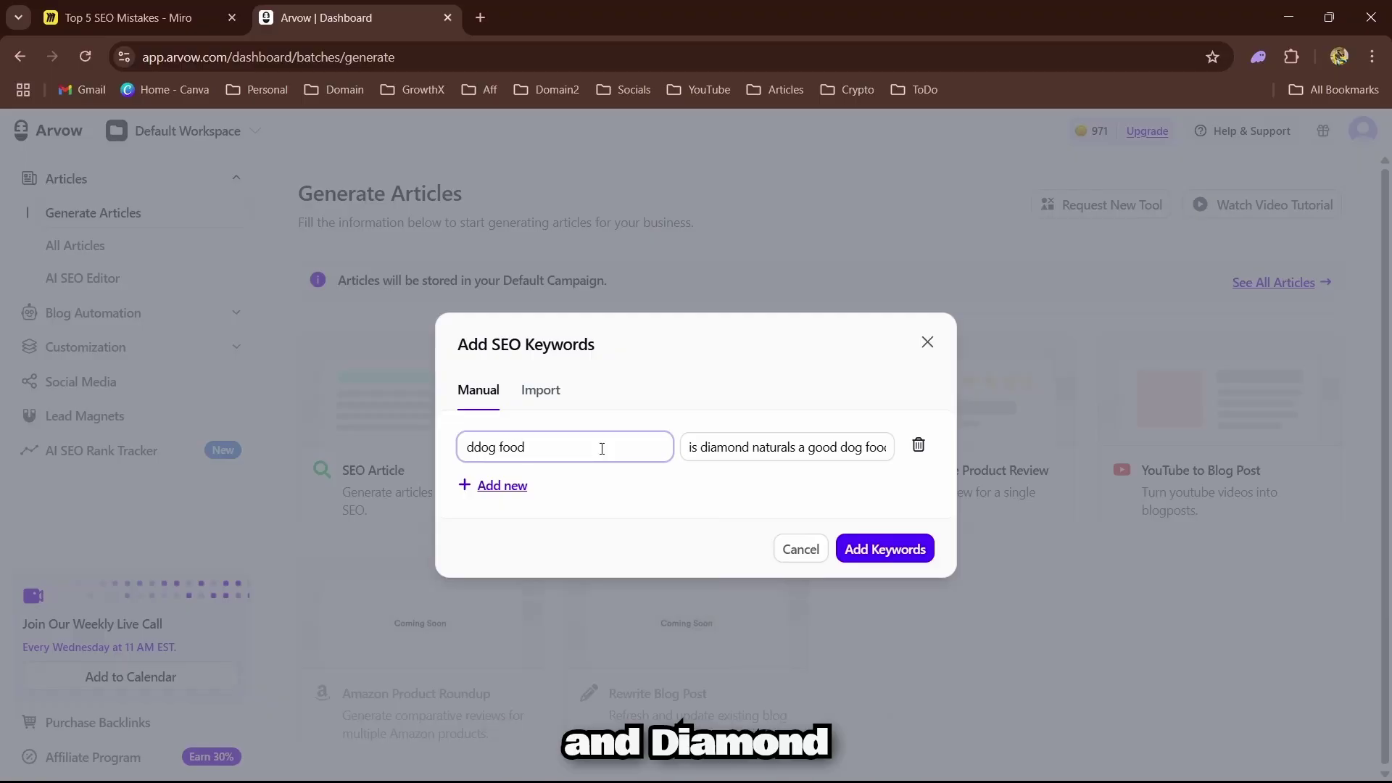
type("iamond ")
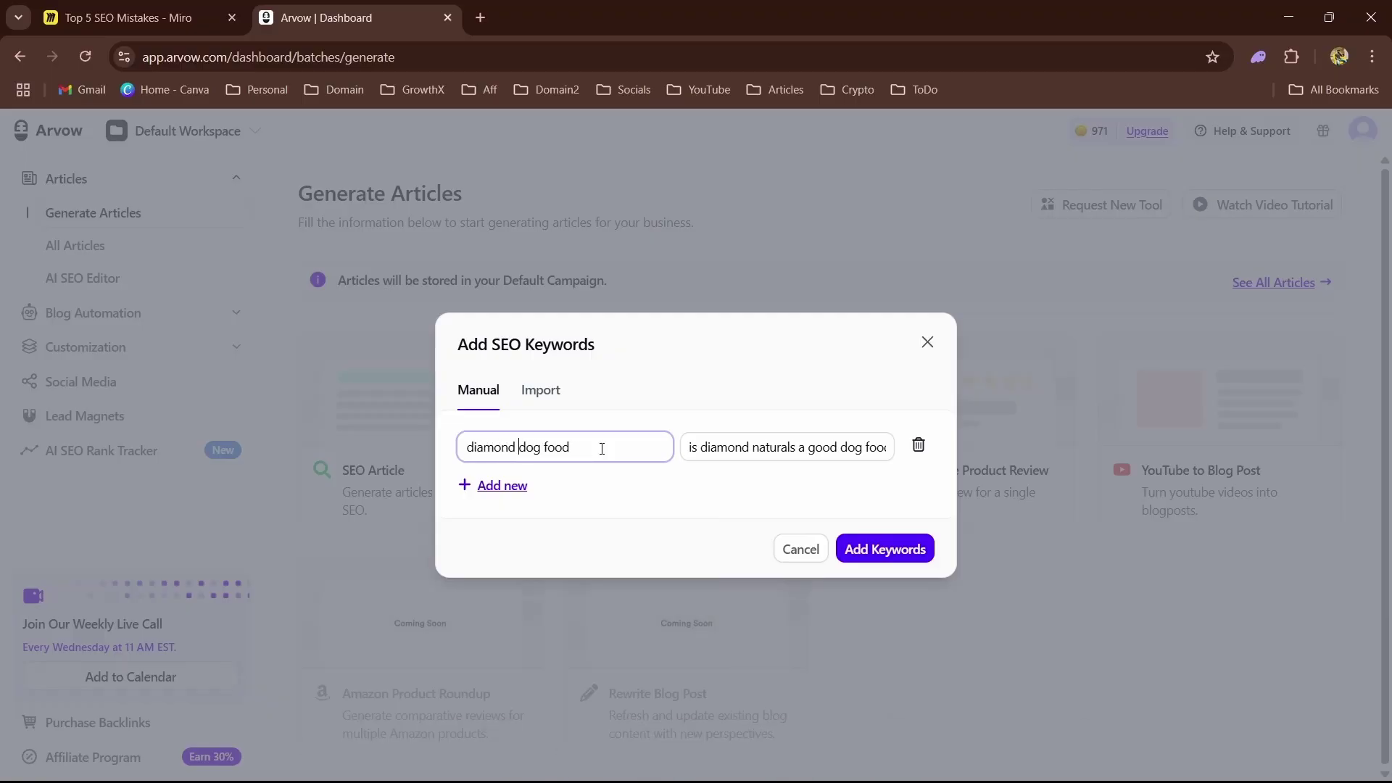
type("naturals")
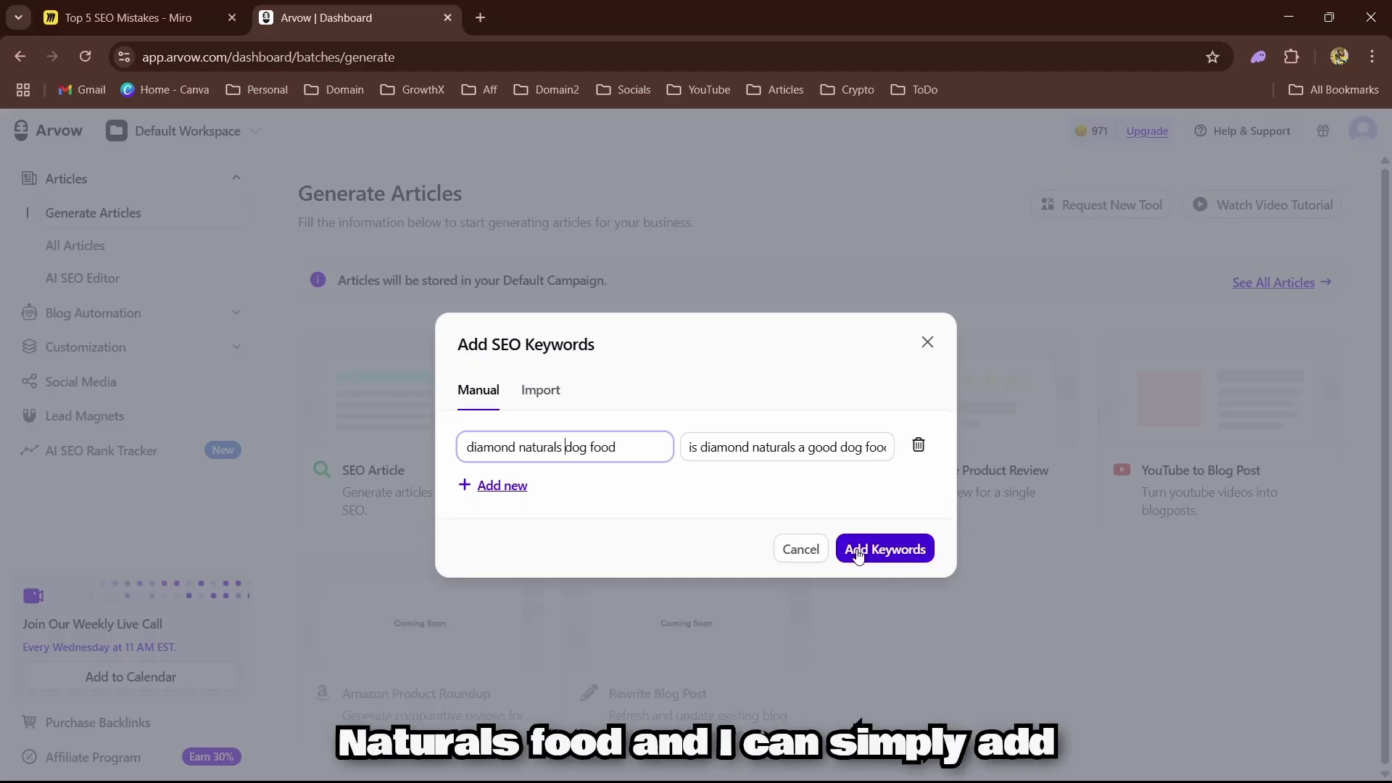
left_click(864, 556)
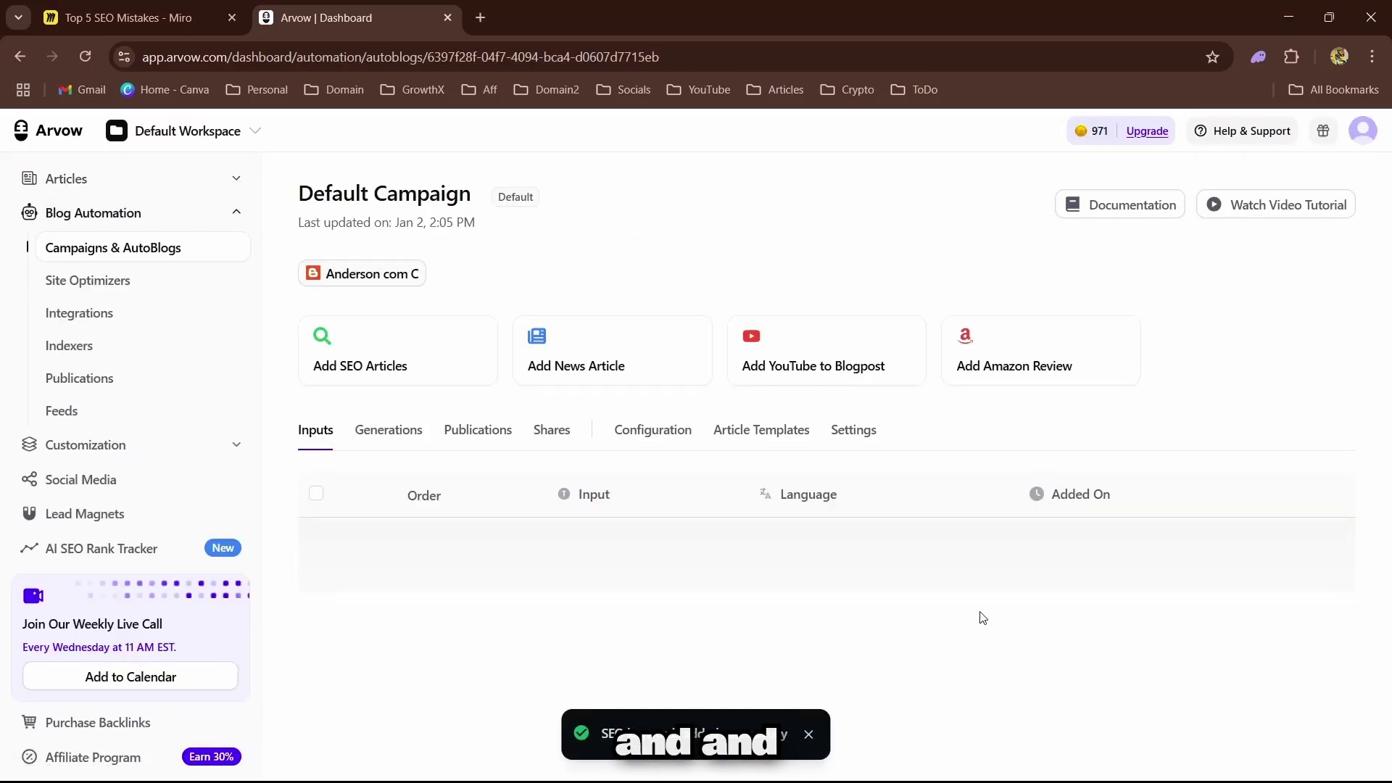
Dismiss the keywords-added confirmation and scroll the Default Campaign inputs down to the new entry
left_click(808, 733)
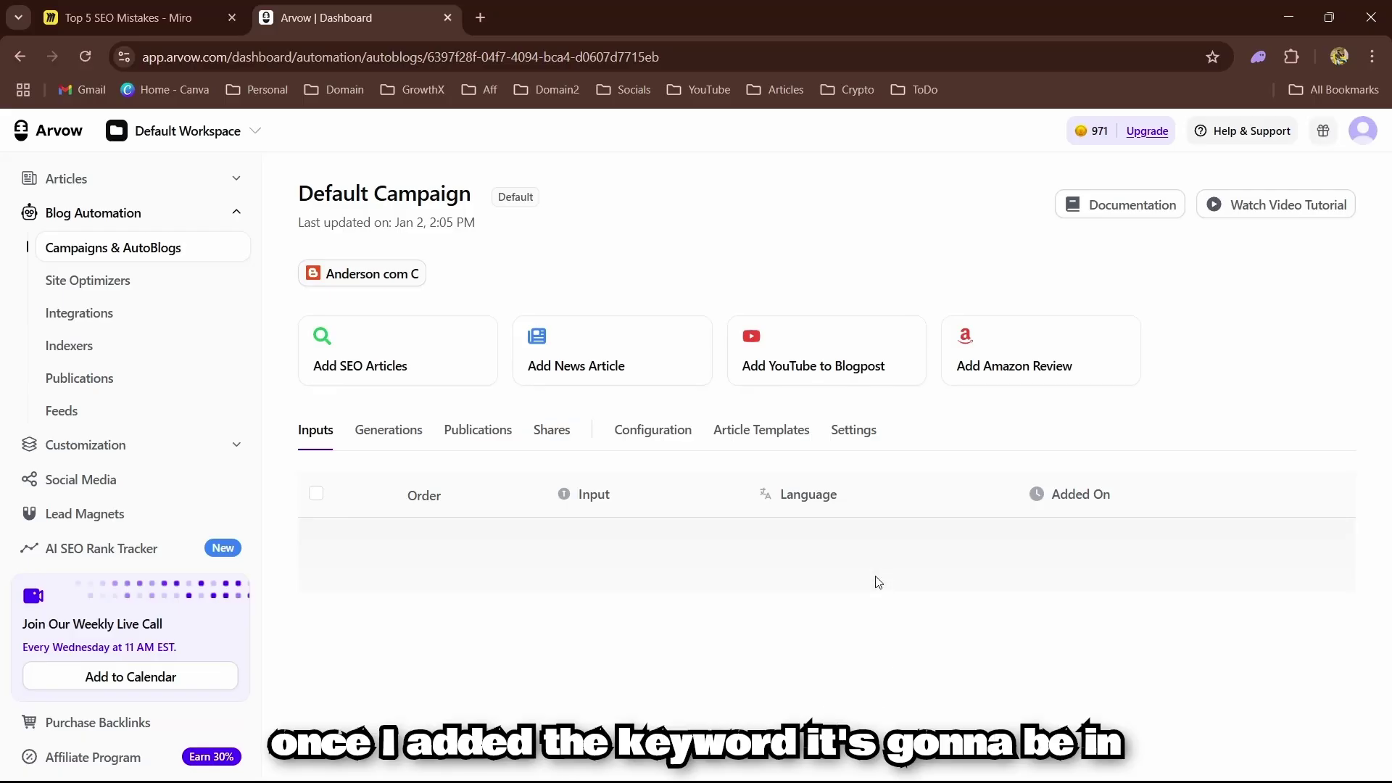
scroll(731, 529, "down", 7)
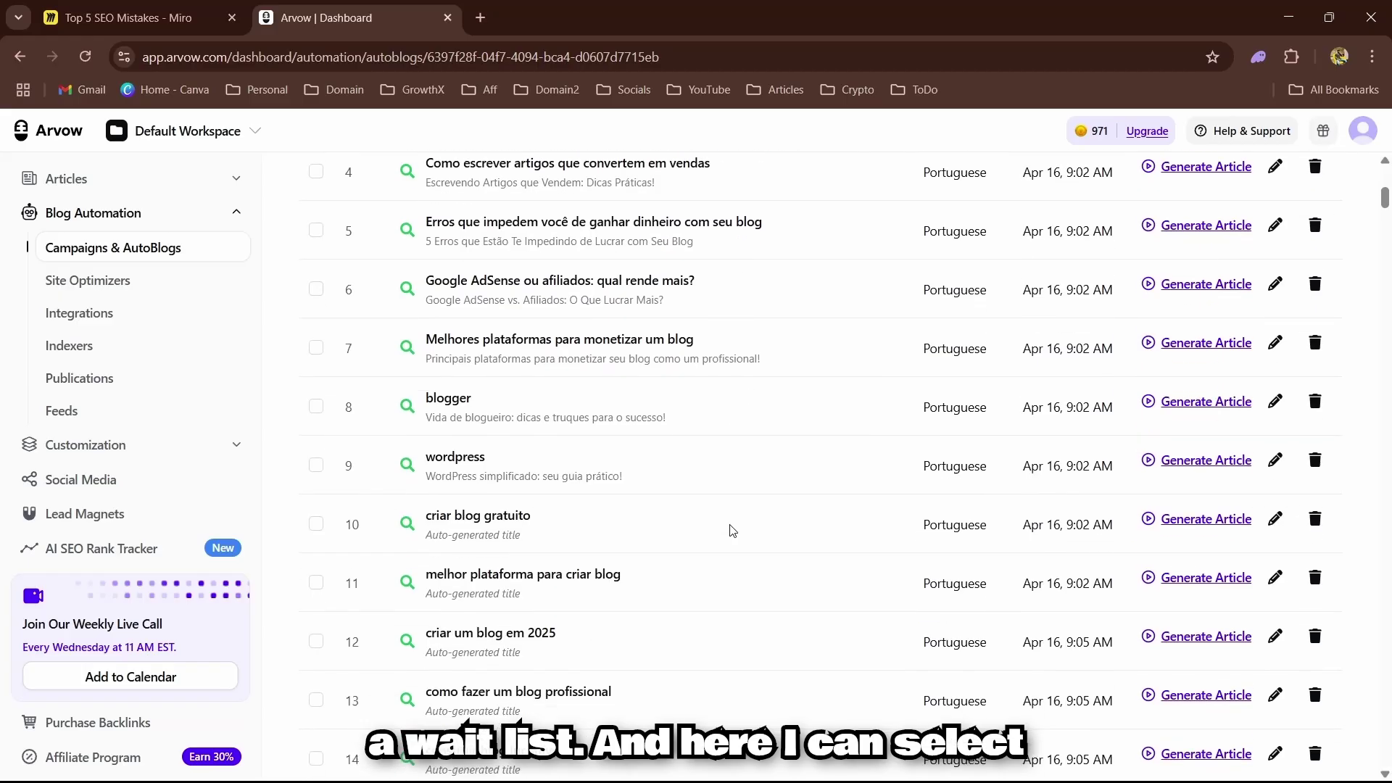
scroll(731, 530, "down", 20)
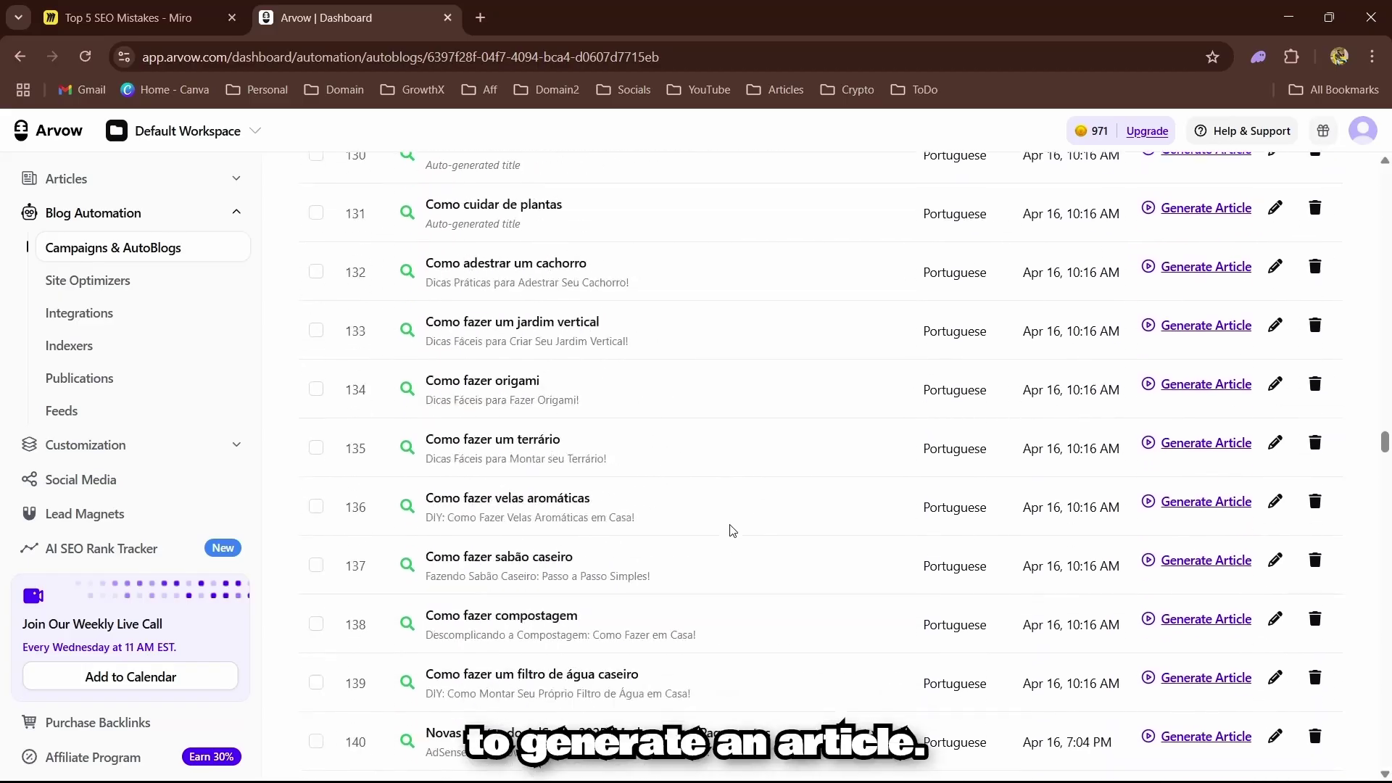
scroll(731, 529, "down", 20)
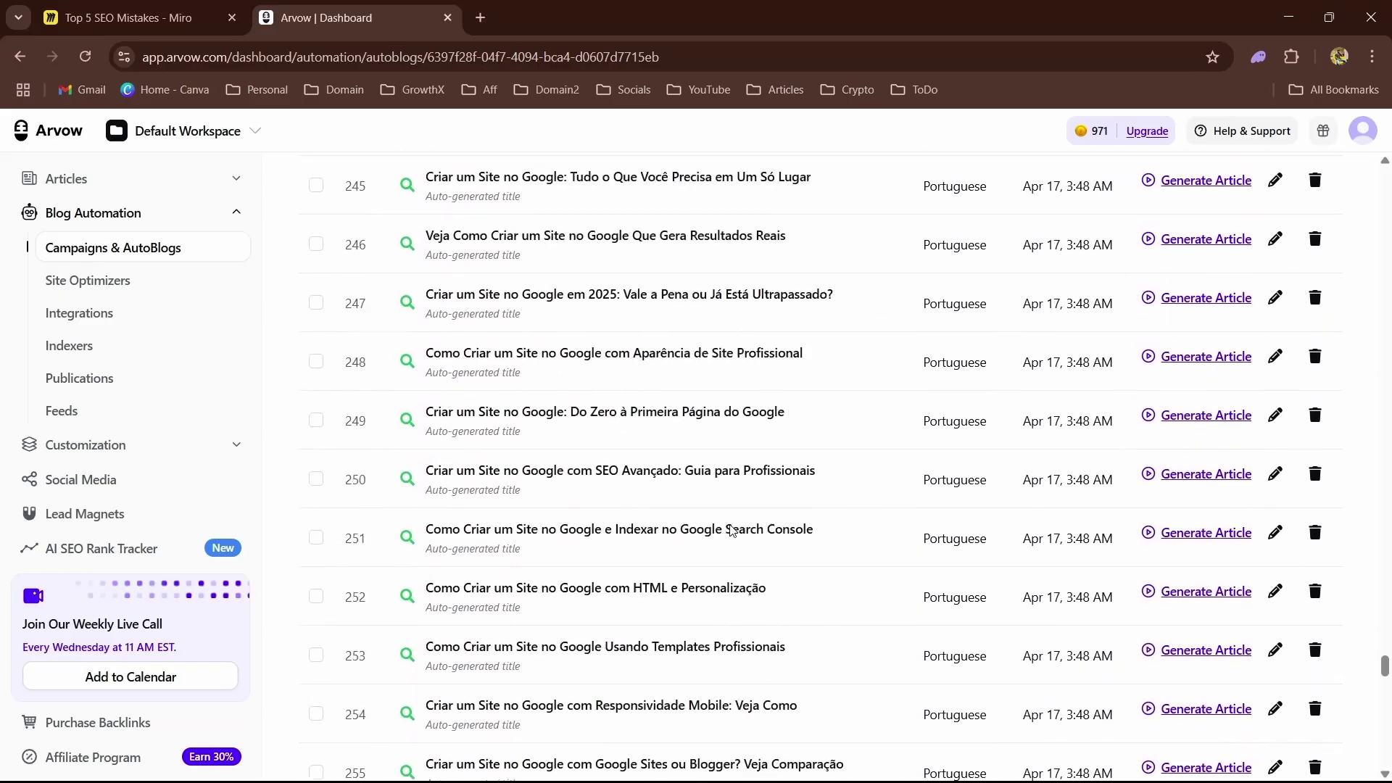
scroll(731, 529, "down", 20)
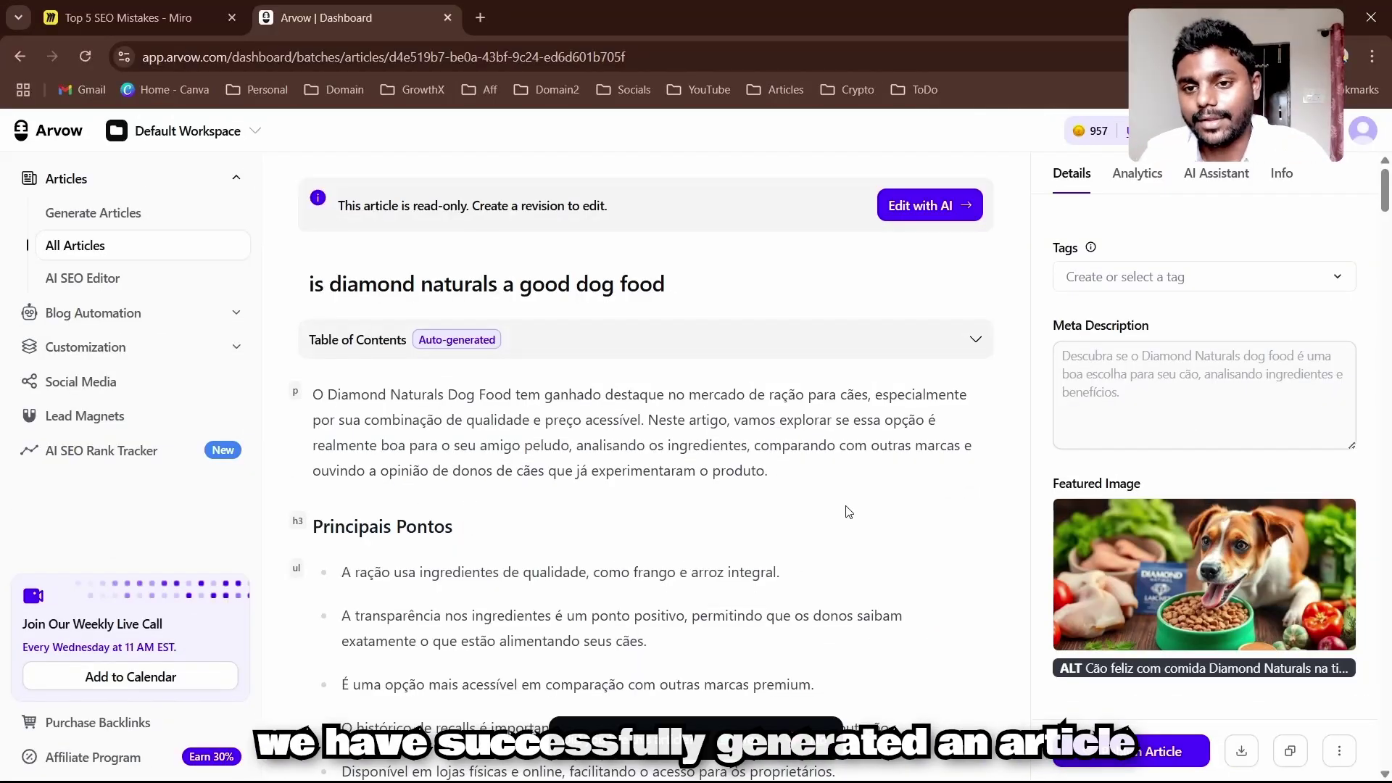
Review the generated article's images, quotes, embedded YouTube video and Perguntas Frequentes FAQ section
scroll(848, 511, "down", 1)
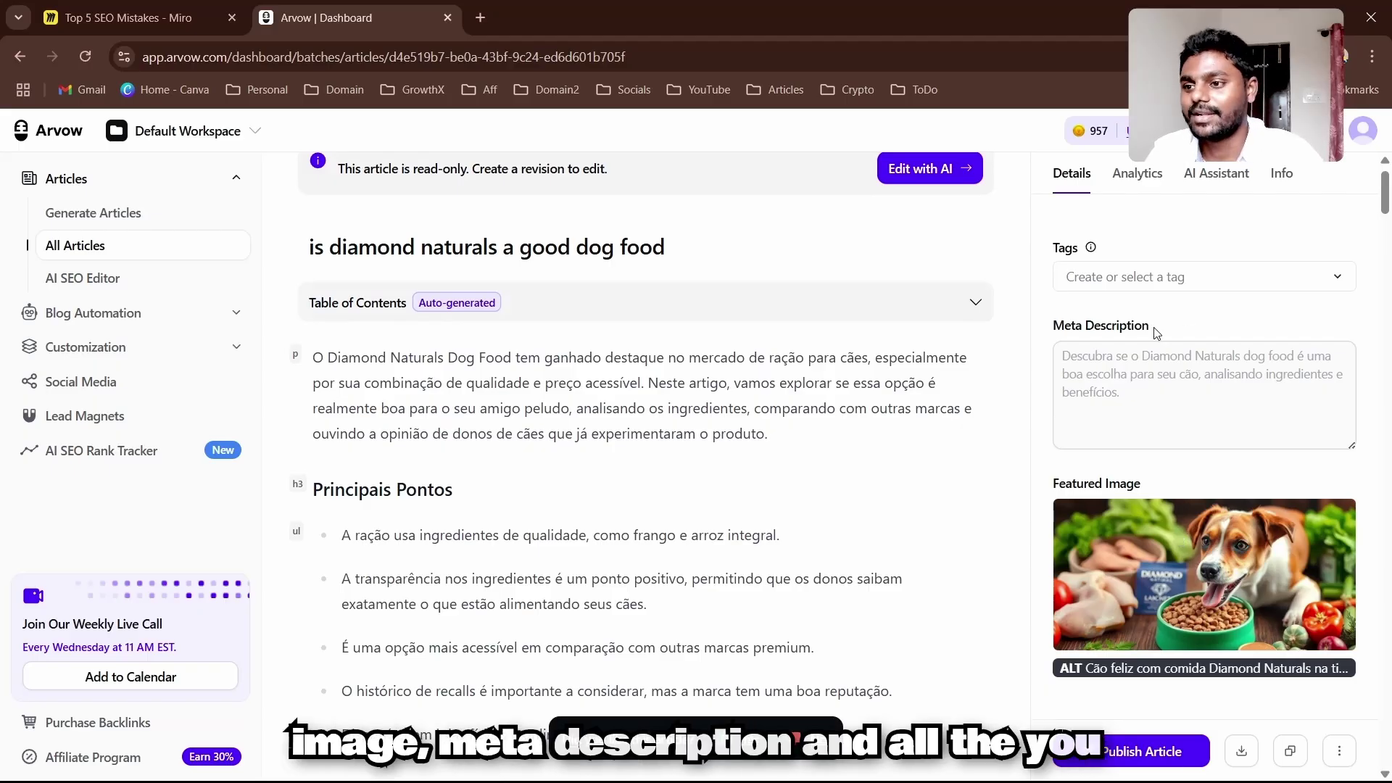
scroll(732, 390, "down", 2)
scroll(732, 390, "down", 15)
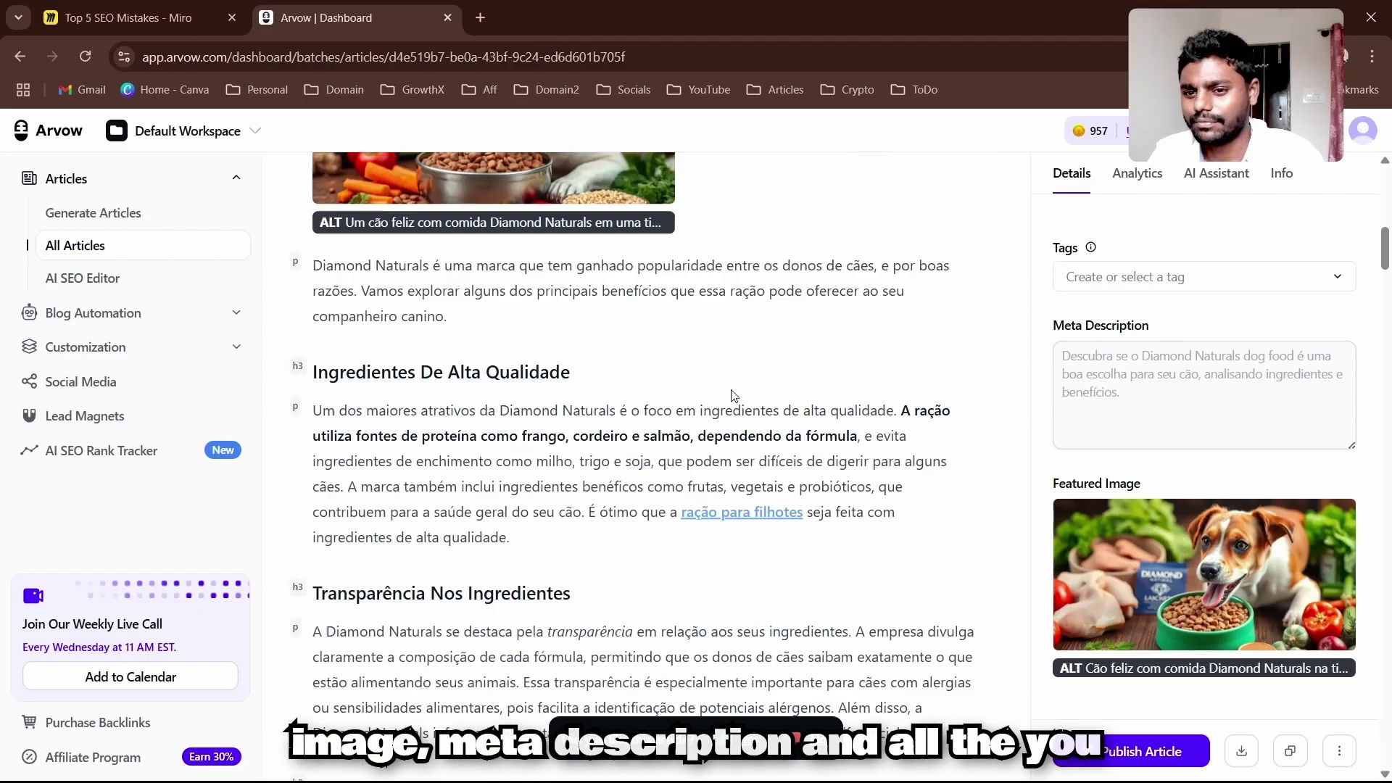
scroll(730, 389, "down", 15)
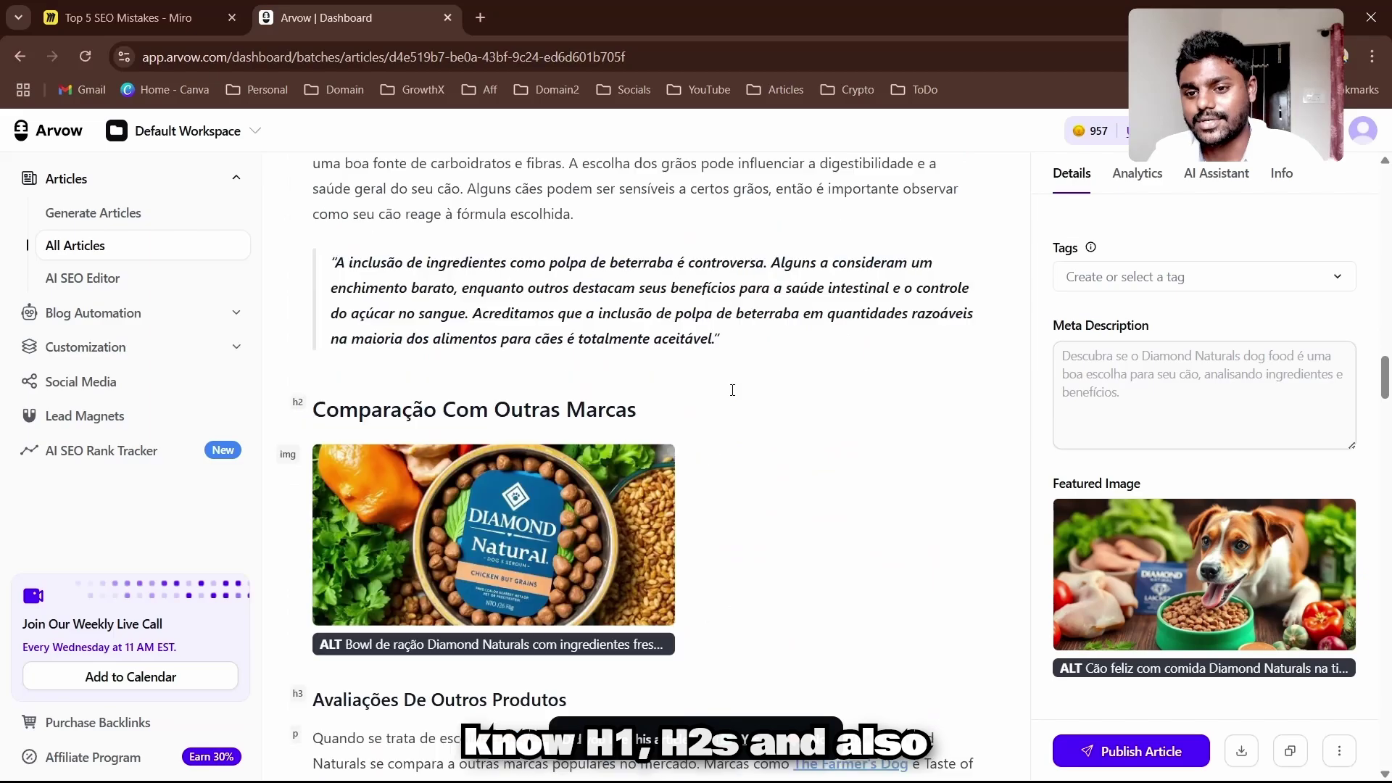
scroll(732, 395, "up", 18)
scroll(732, 395, "down", 1)
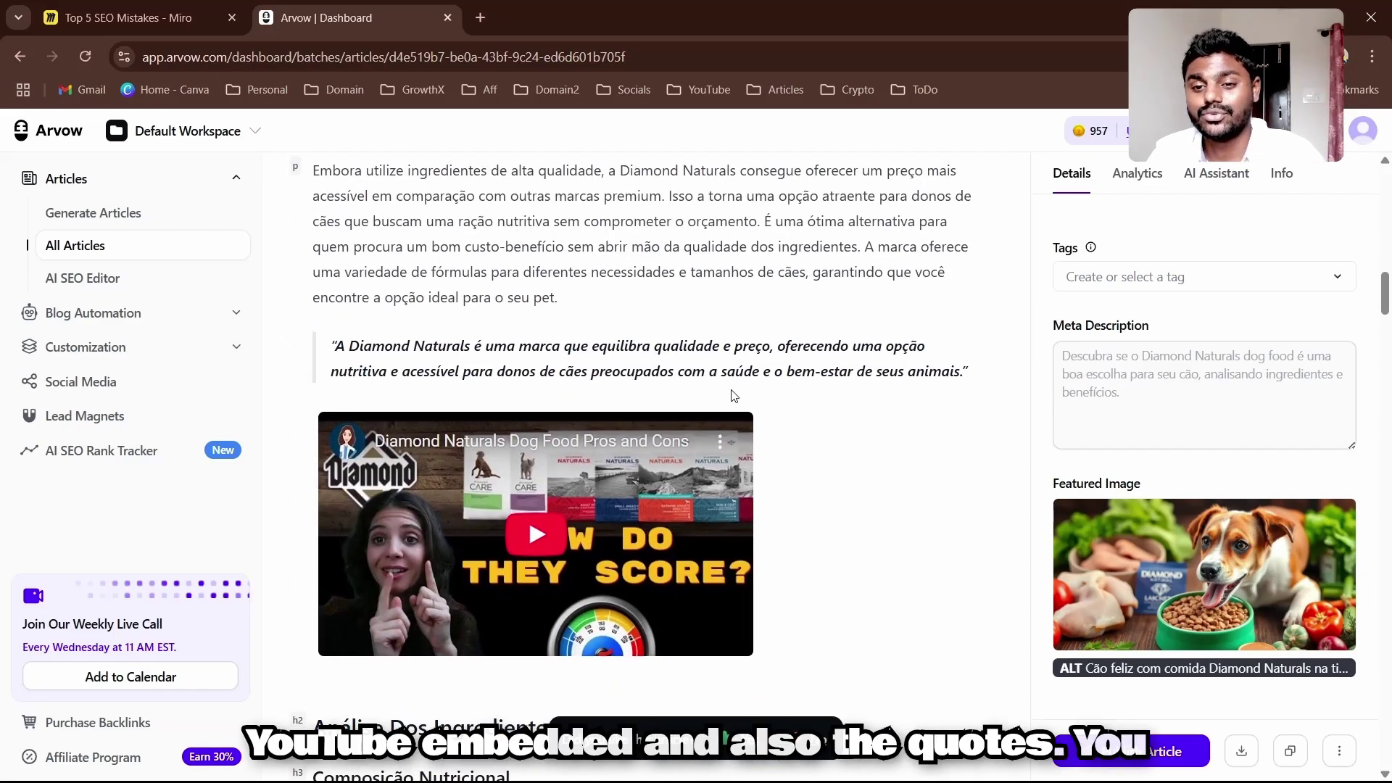
scroll(734, 395, "down", 14)
scroll(734, 395, "down", 16)
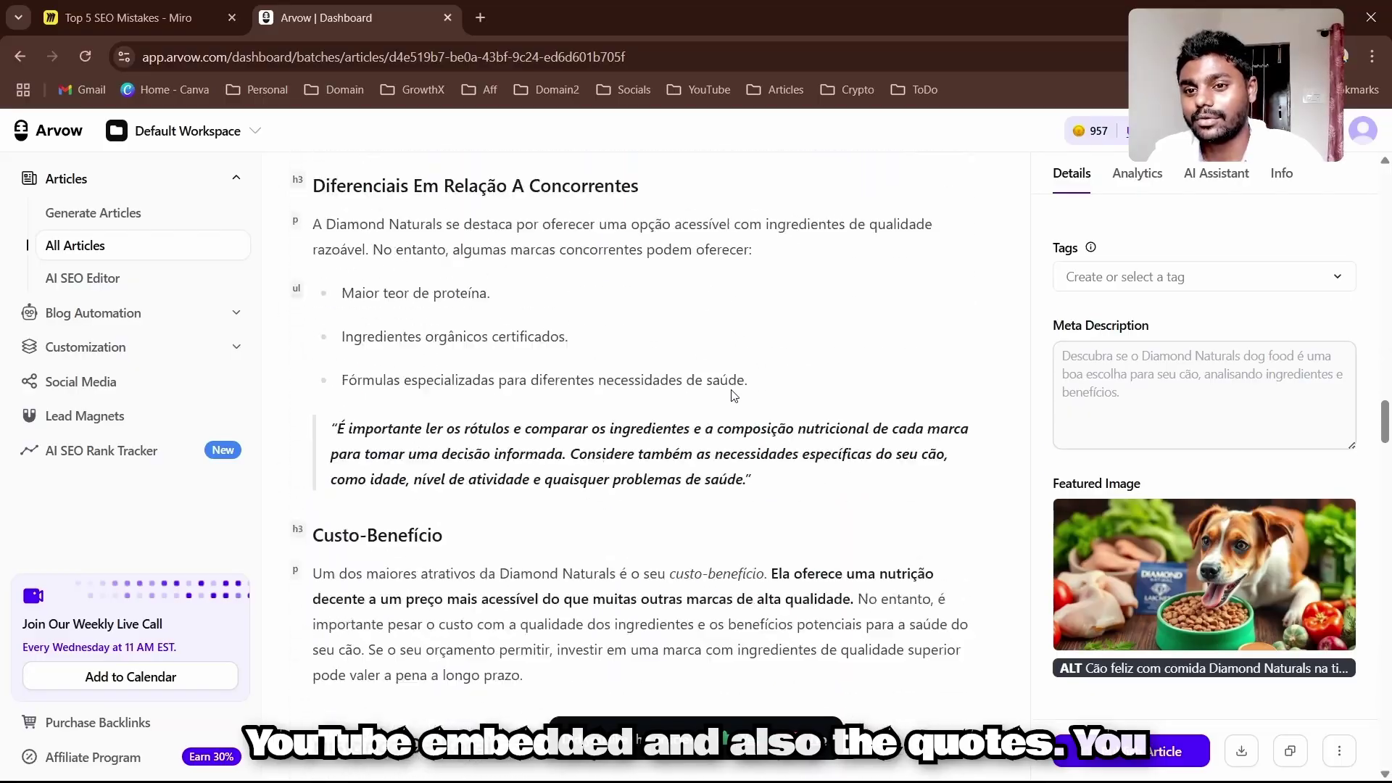
scroll(733, 396, "up", 14)
scroll(734, 395, "down", 20)
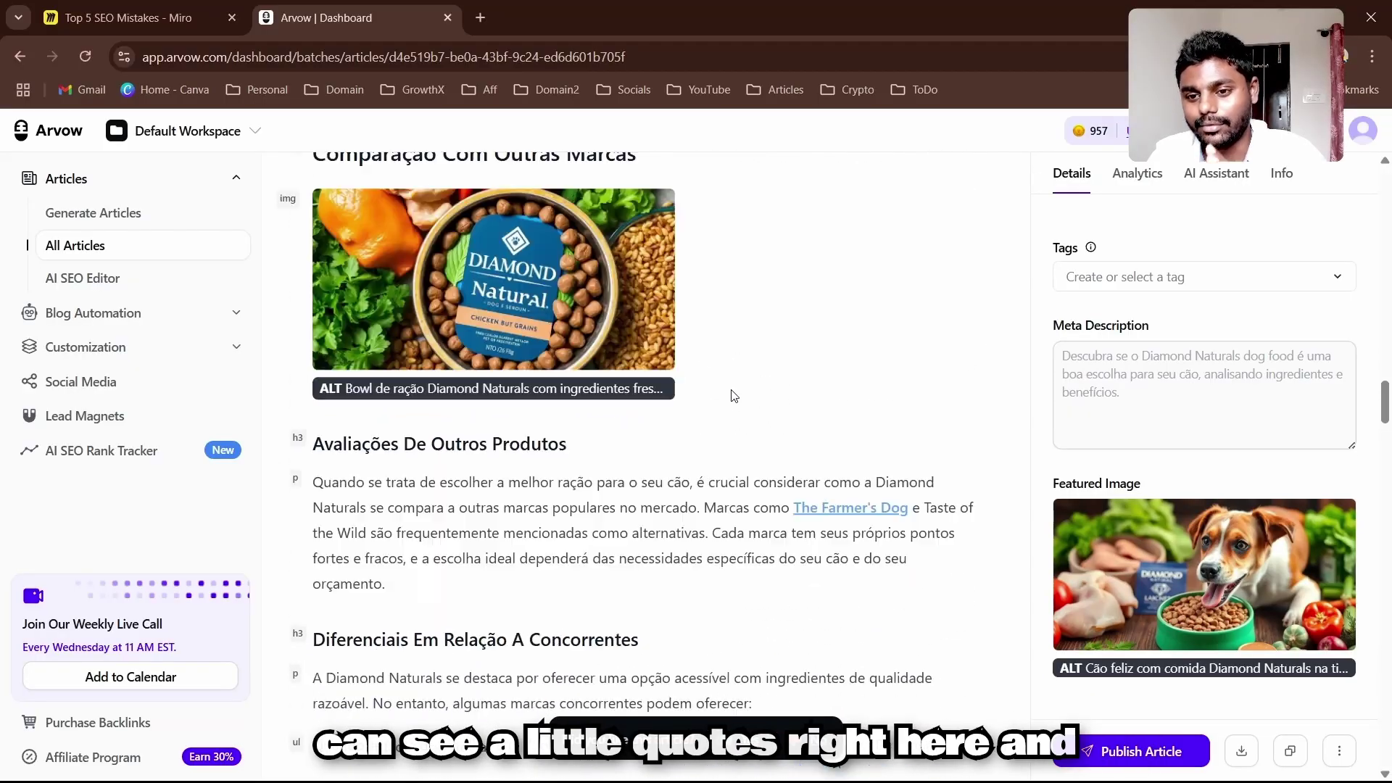
scroll(732, 392, "down", 20)
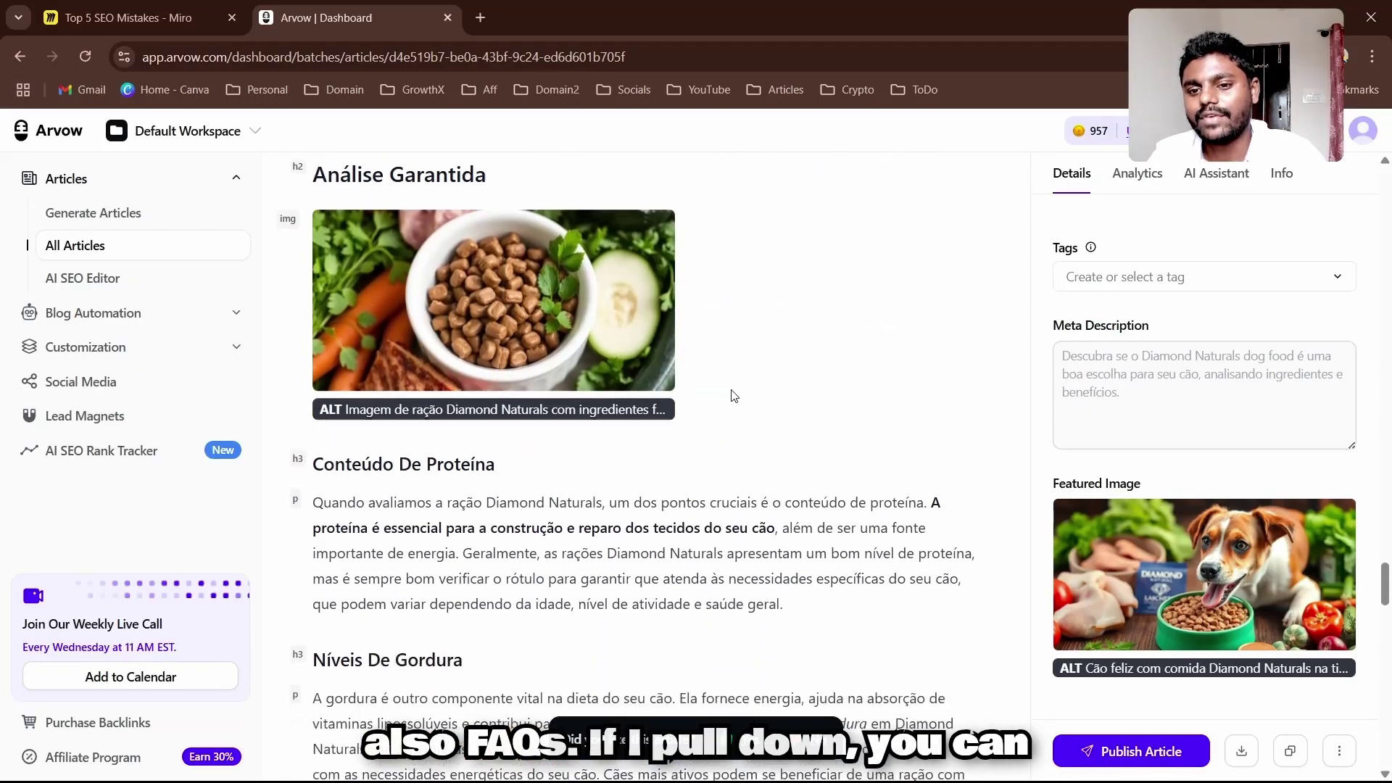
scroll(734, 395, "down", 10)
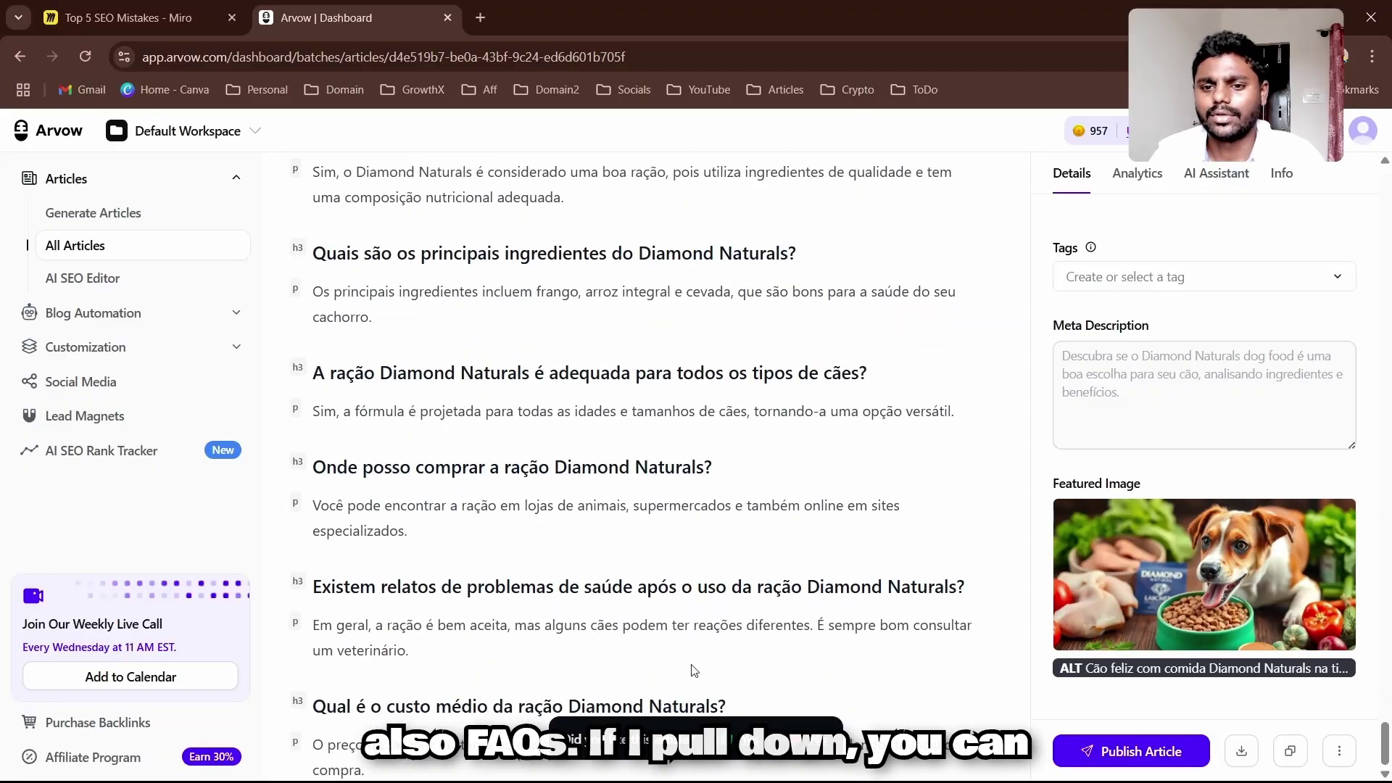
scroll(683, 395, "up", 3)
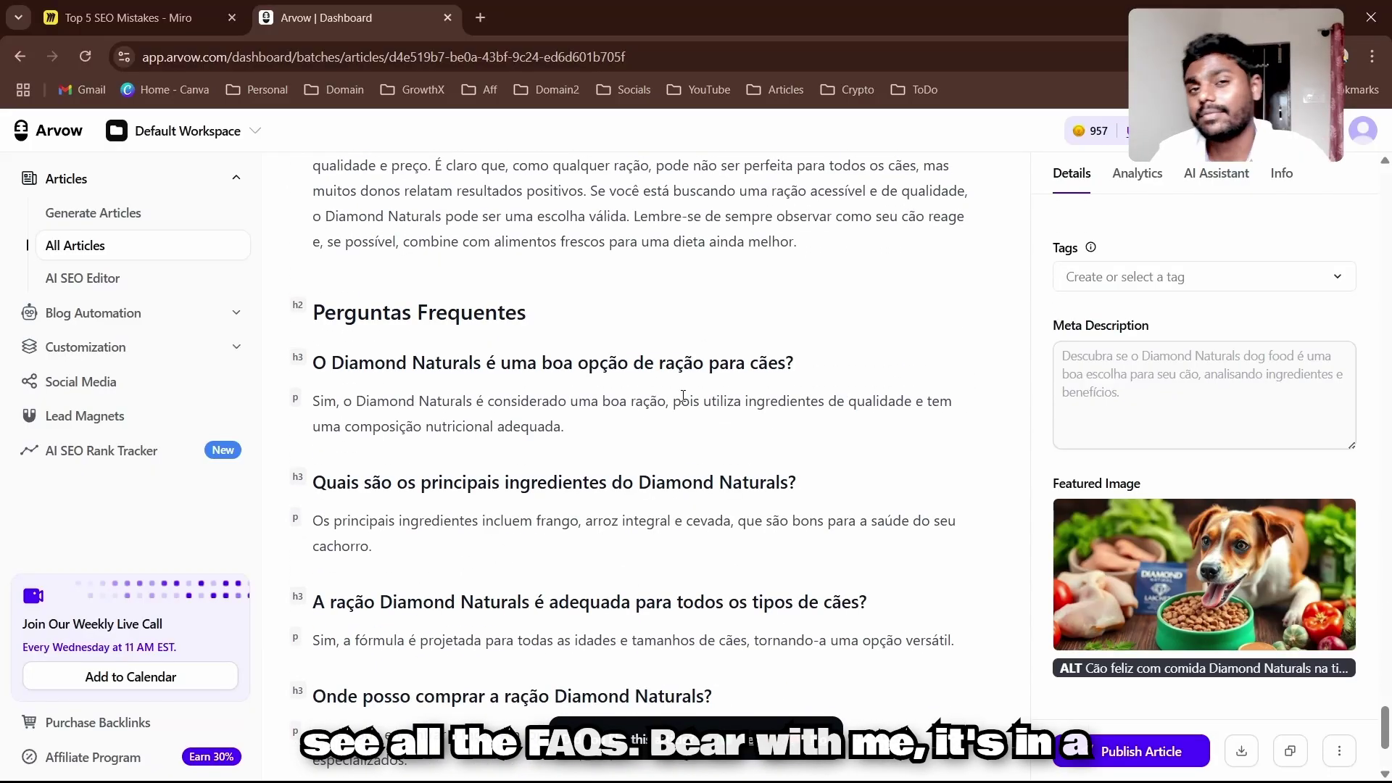
scroll(683, 395, "down", 1)
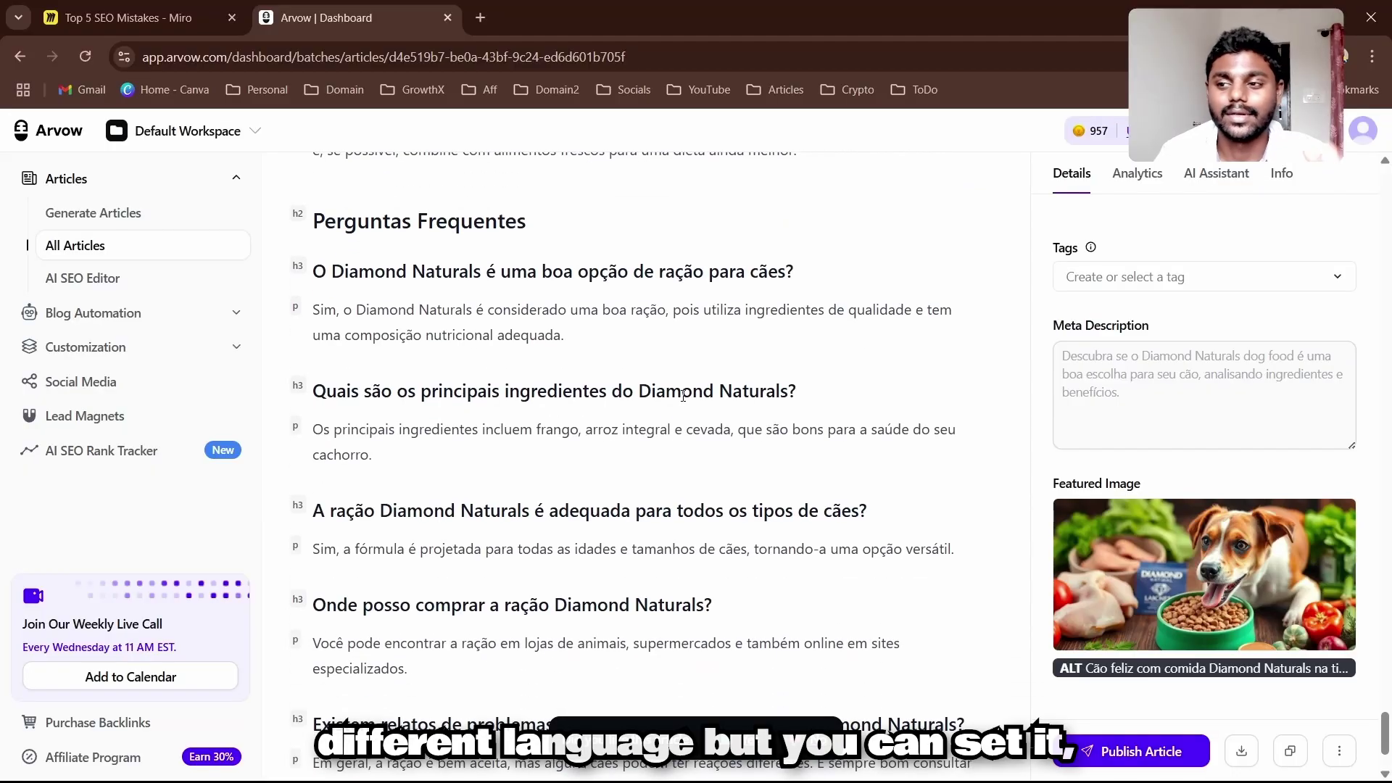